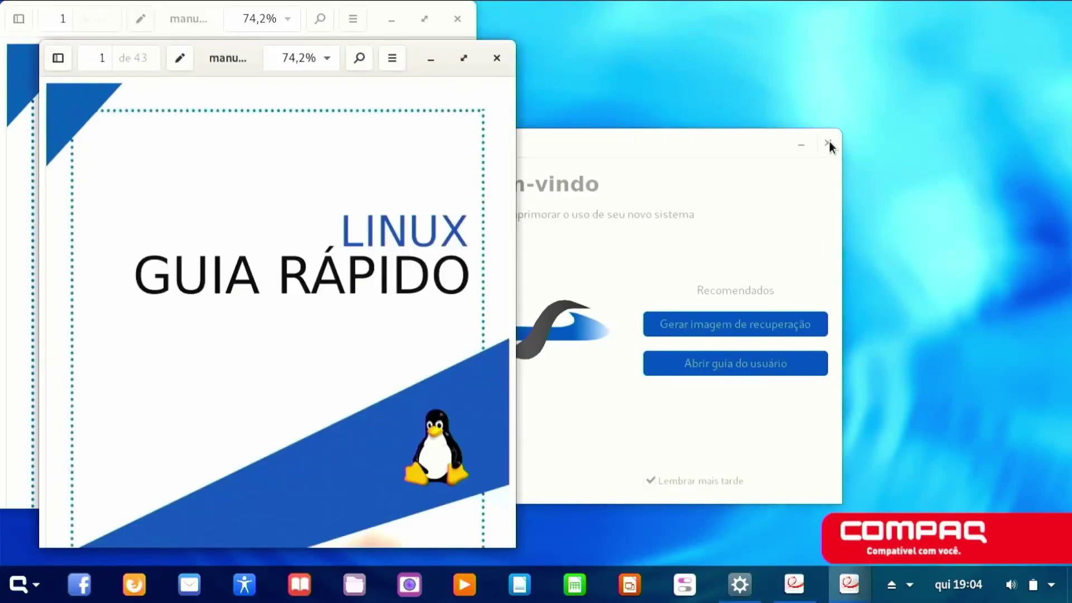
Close the welcome window and both open copies of the Linux quick guide
click(828, 144)
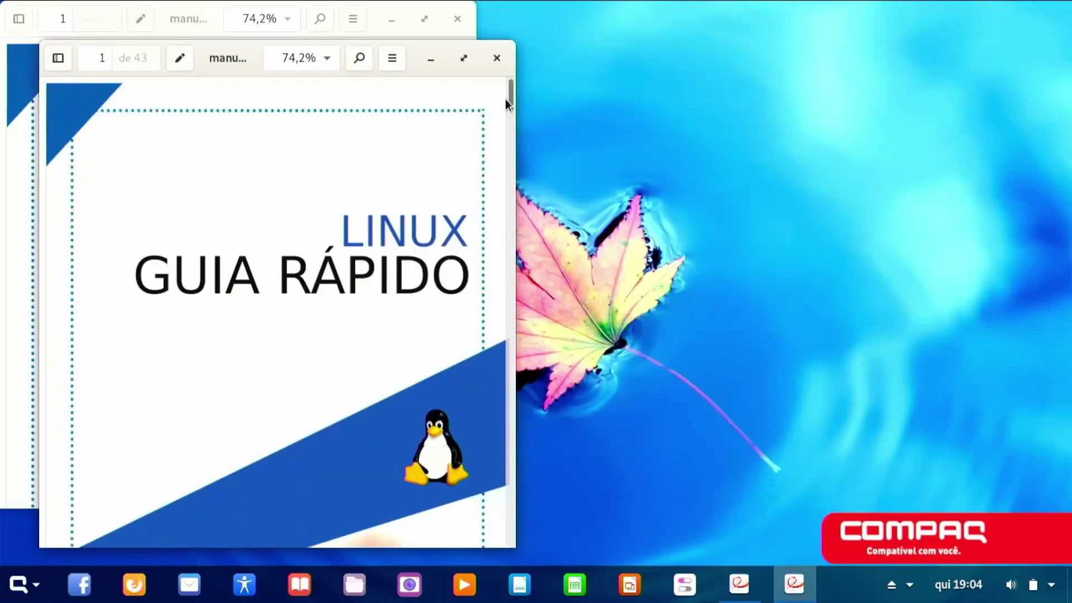
drag(509, 97, 501, 313)
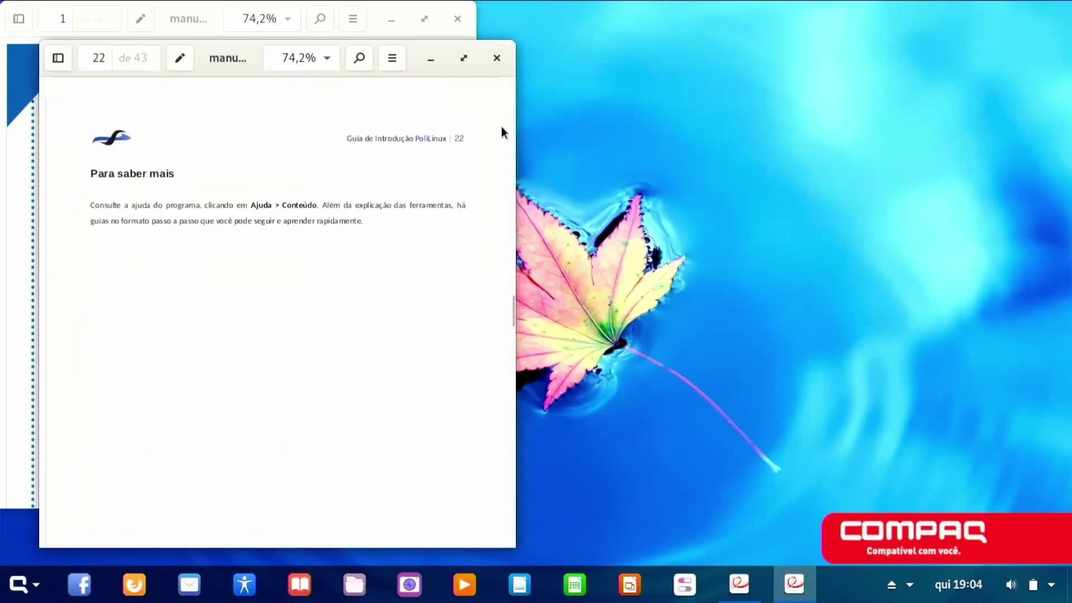
click(496, 58)
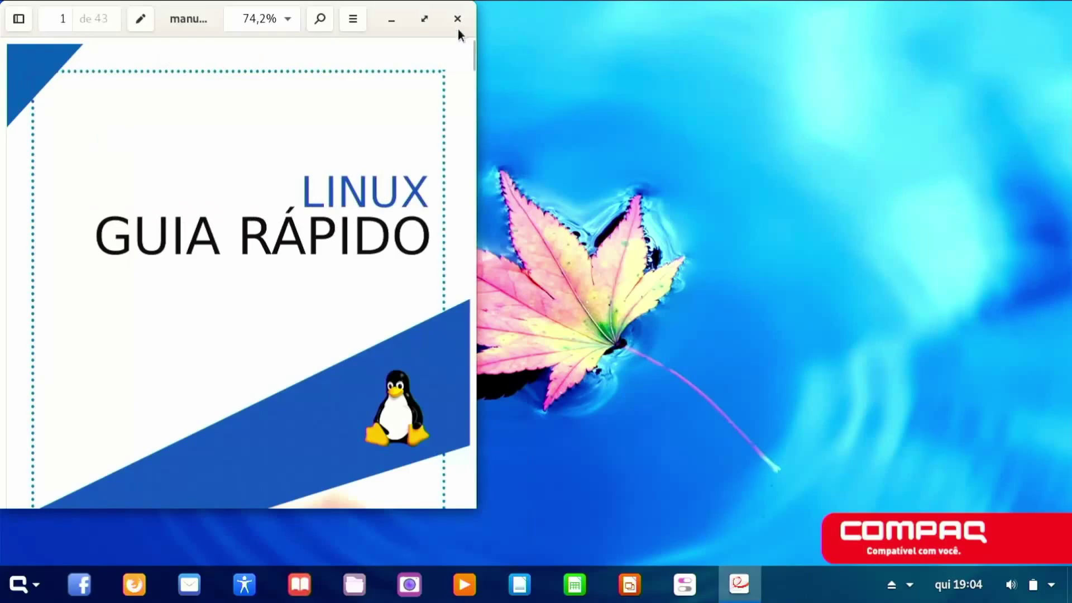
click(459, 19)
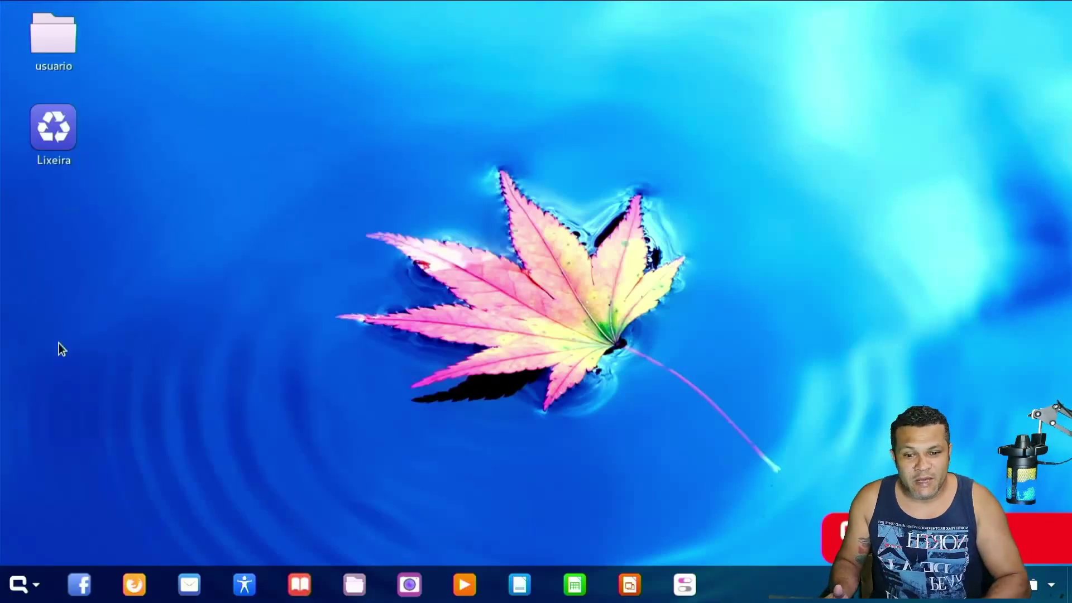
View the operating system and hardware details on the Sobre page of the system settings, and close the settings
click(20, 590)
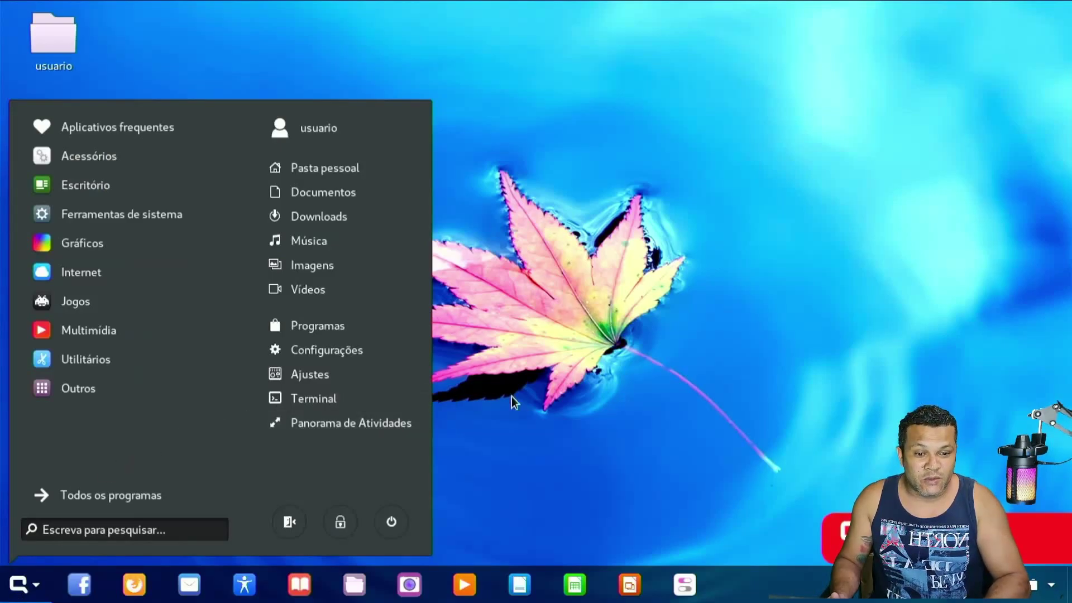
click(545, 405)
click(686, 585)
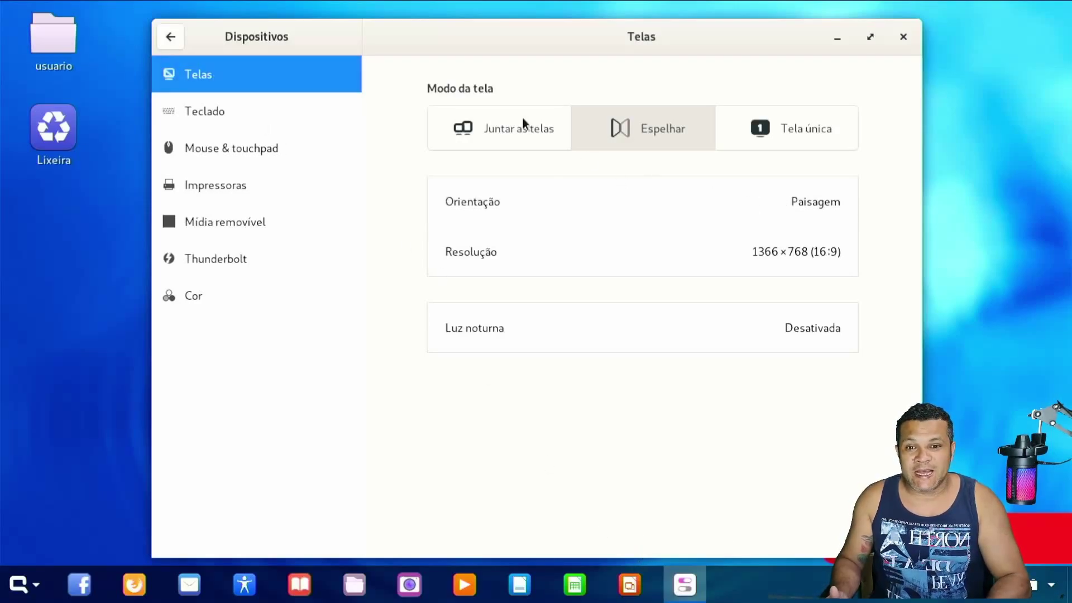
click(169, 37)
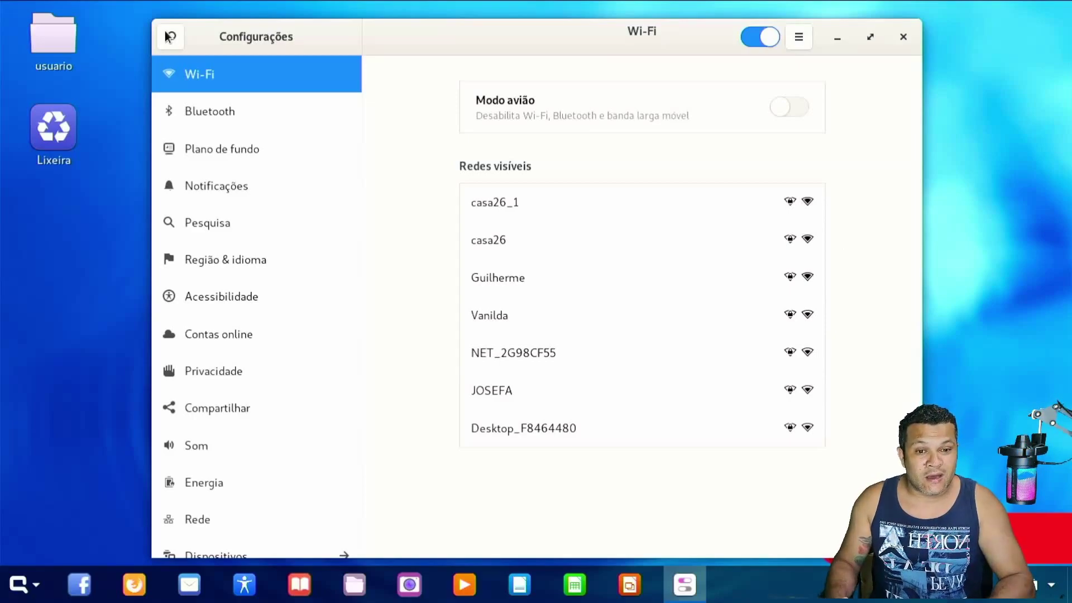
scroll(217, 434, down, 2)
click(205, 541)
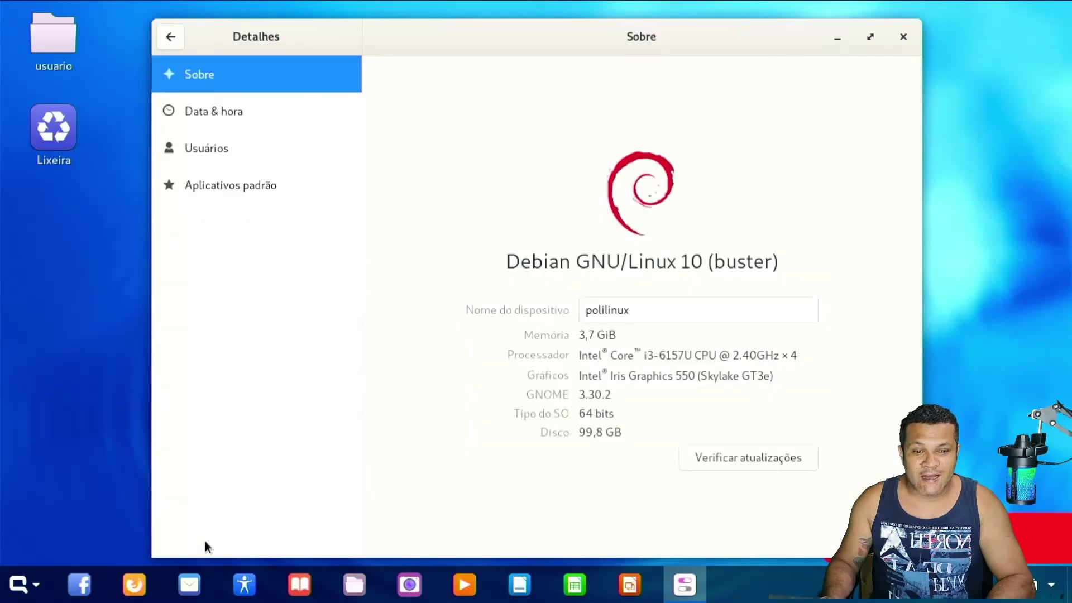
drag(680, 35, 545, 23)
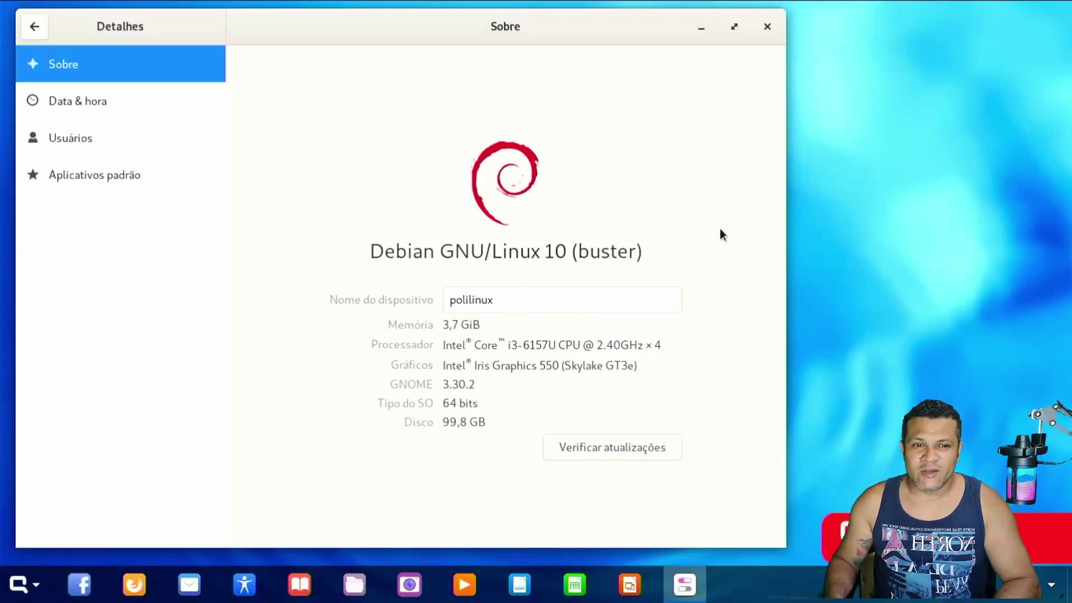
click(766, 28)
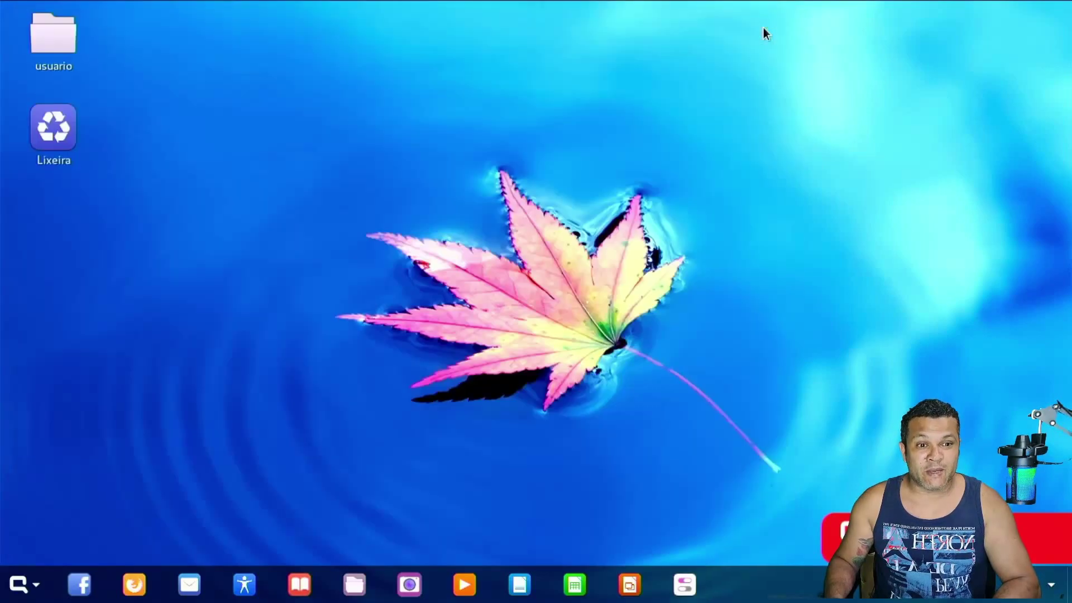
Look through the programs in the Acessórios and Escritório categories of the application launcher
click(22, 585)
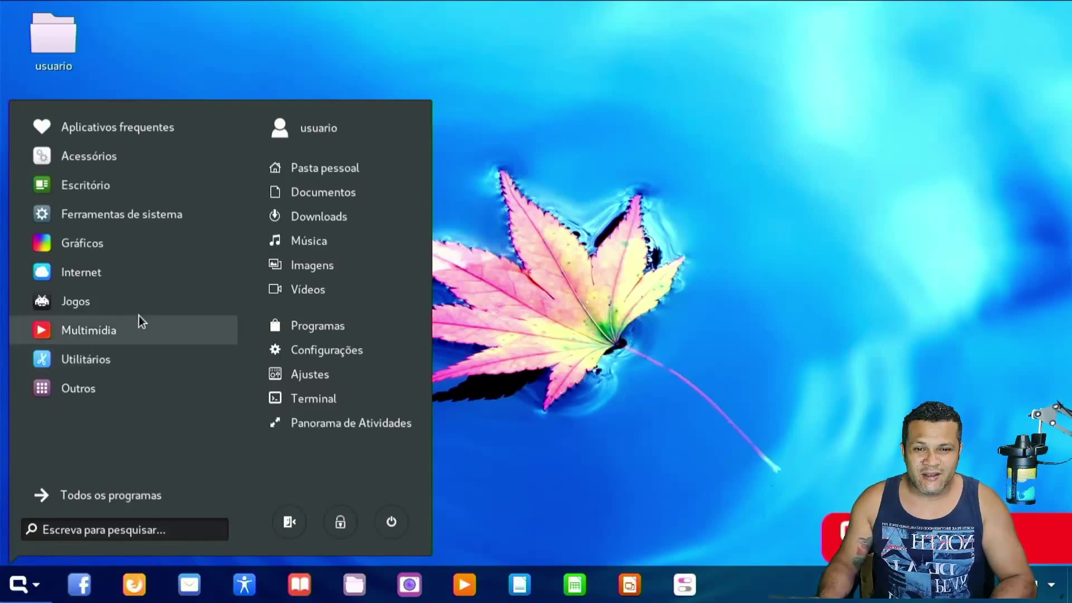
click(121, 165)
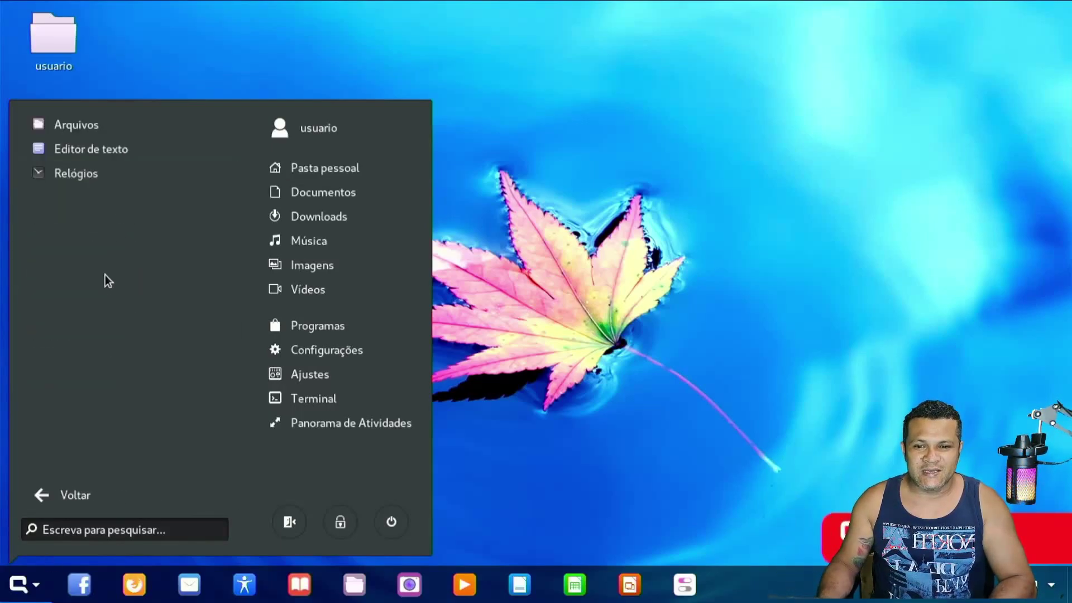
click(51, 493)
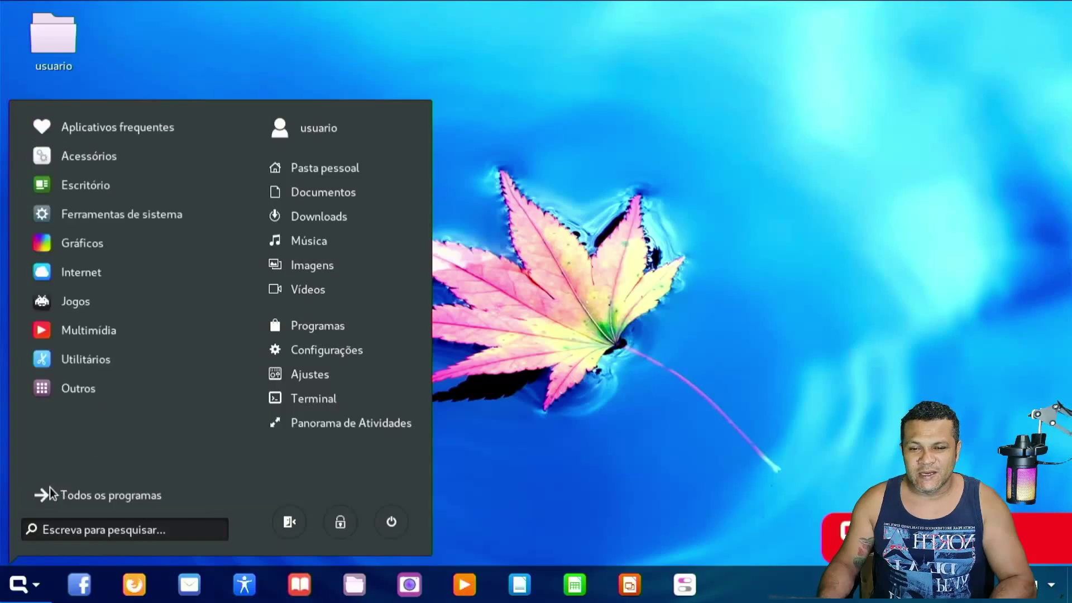
click(90, 183)
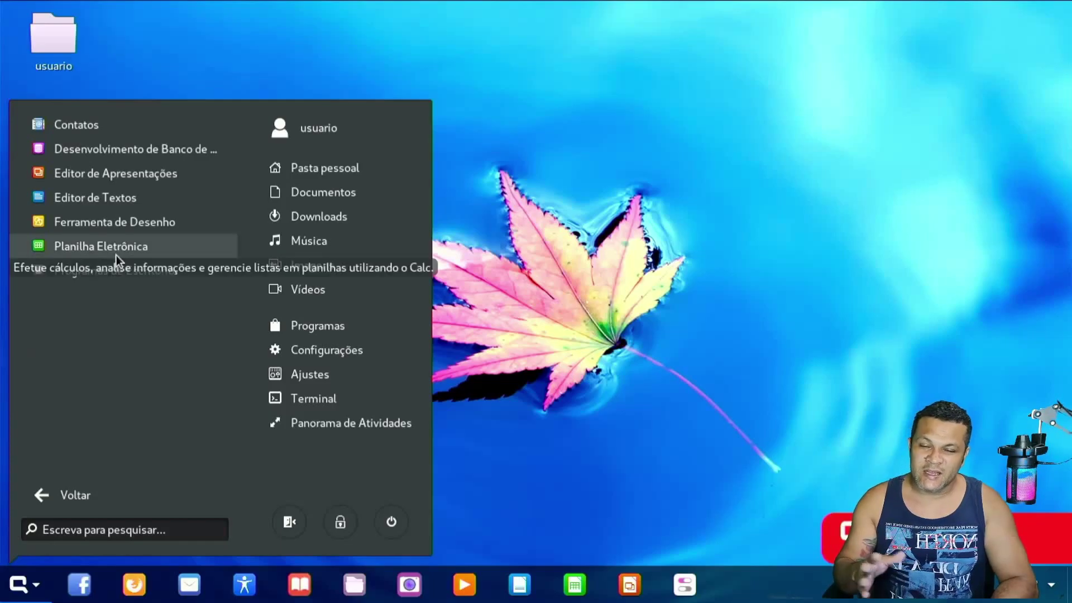
click(66, 488)
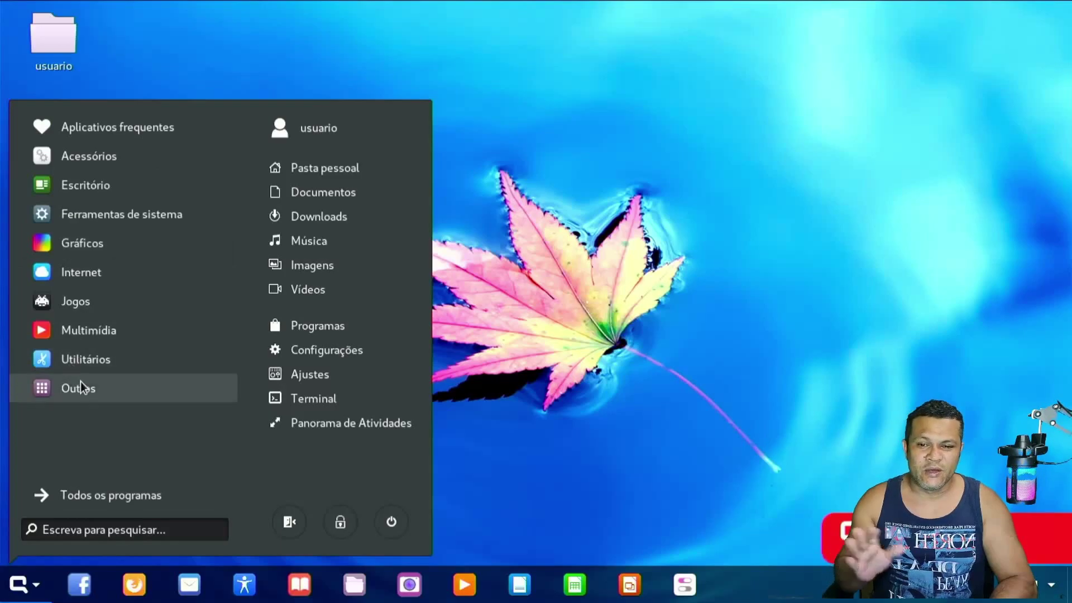
Open the Terminal from the full list of programs
click(96, 497)
scroll(125, 423, down, 15)
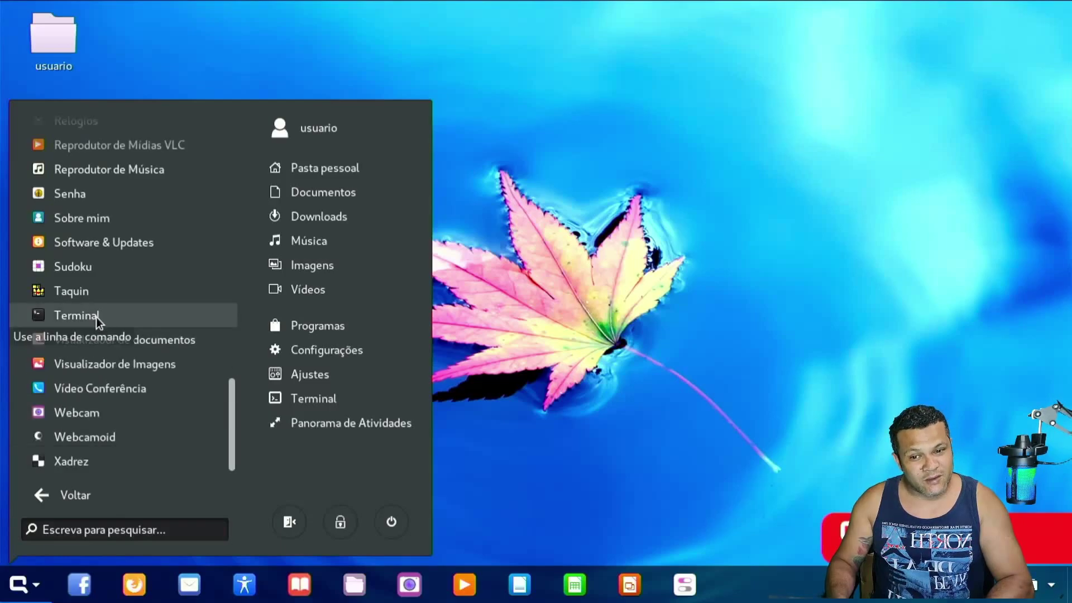
click(96, 317)
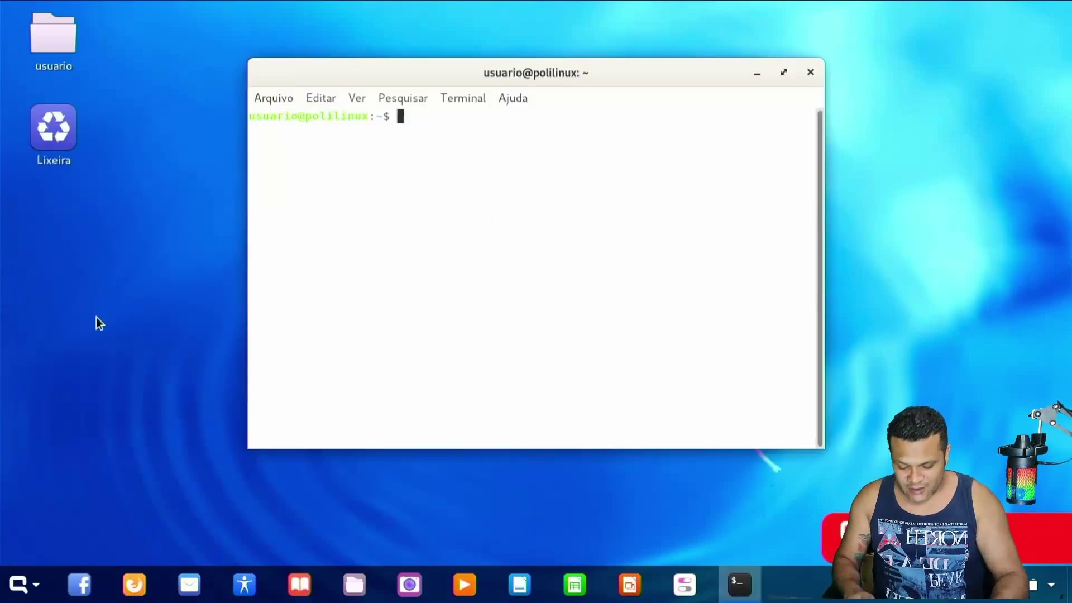
Check the distribution and desktop environment by running lsb_release -a and echo $XDG_CURRENT_DESKTOP
text(lsb_release -)
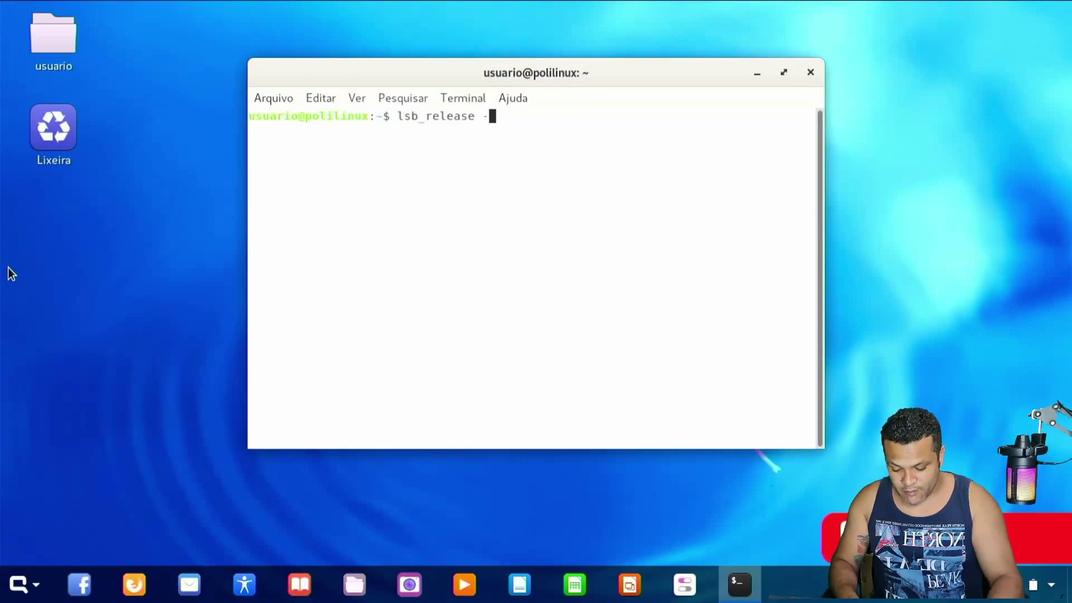
text(a)
key(Return)
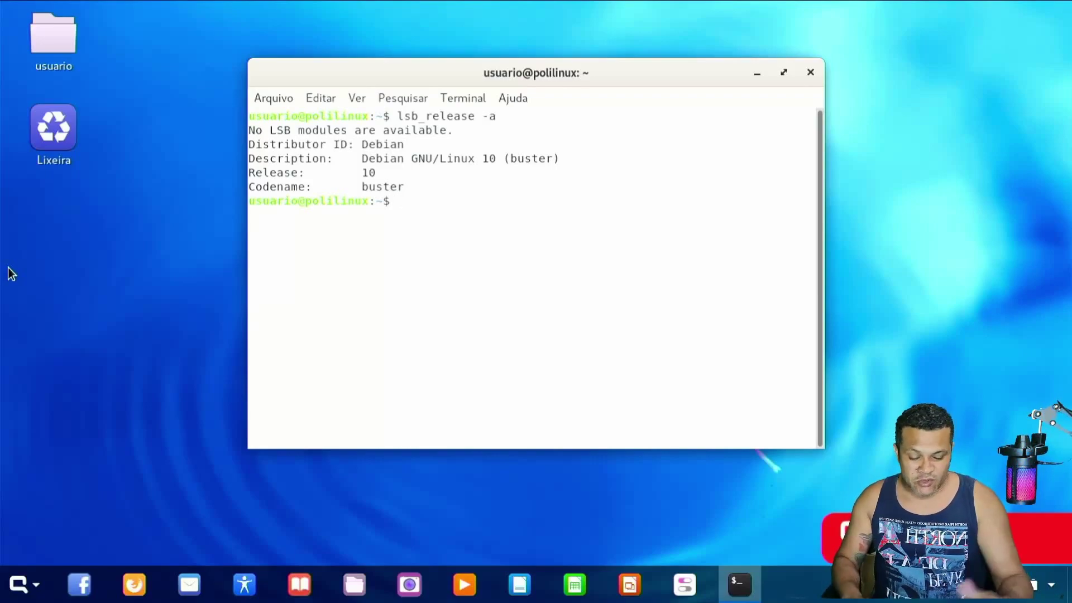
text(echo $XDG_CURRENT_DESKTOP)
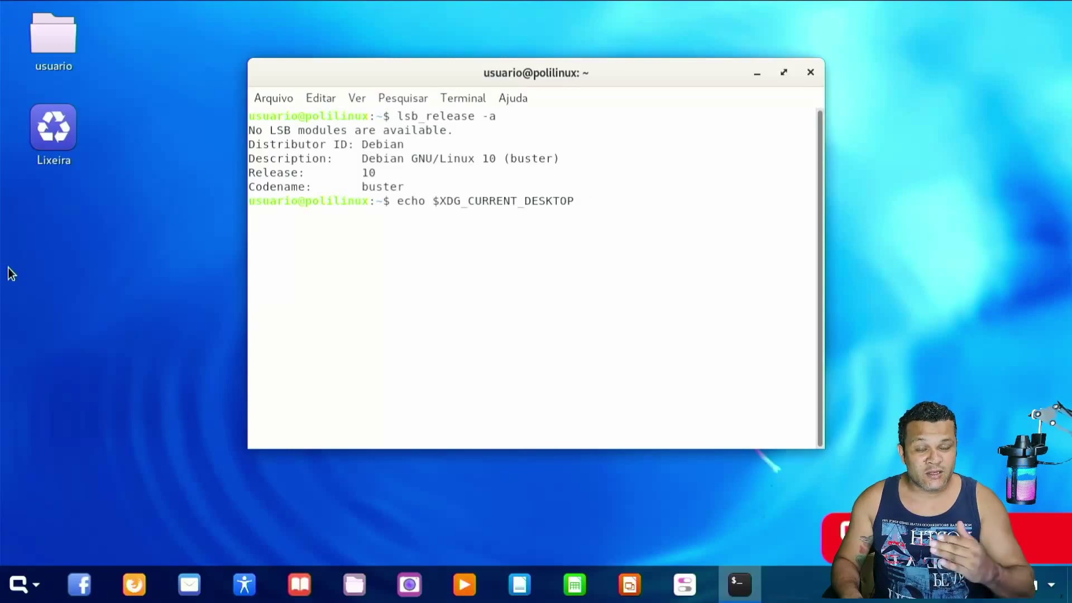
key(Return)
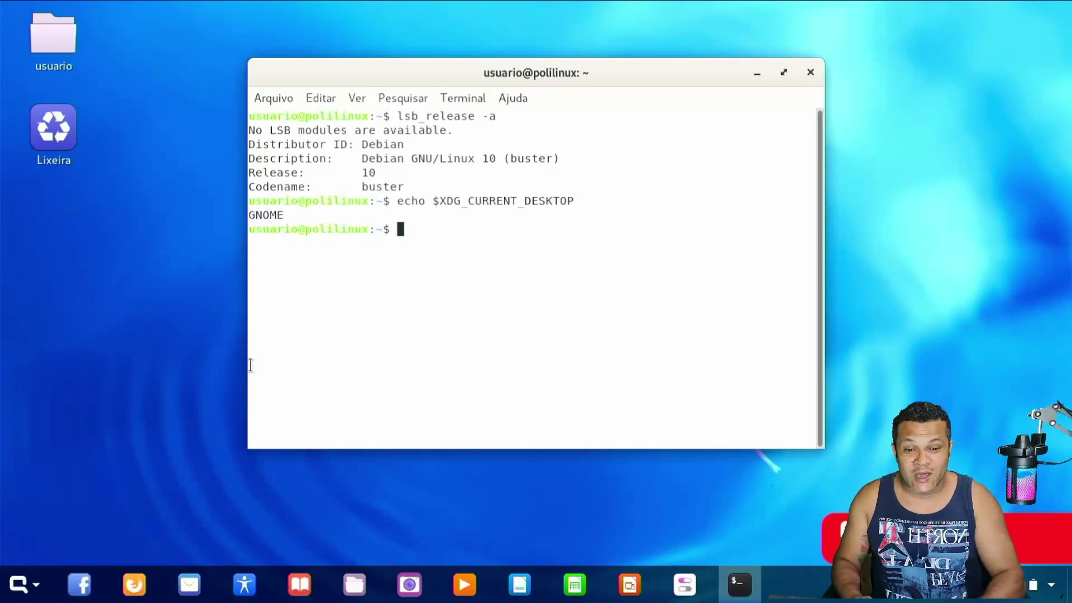
Open the Arquivos file manager and view its version information
click(352, 584)
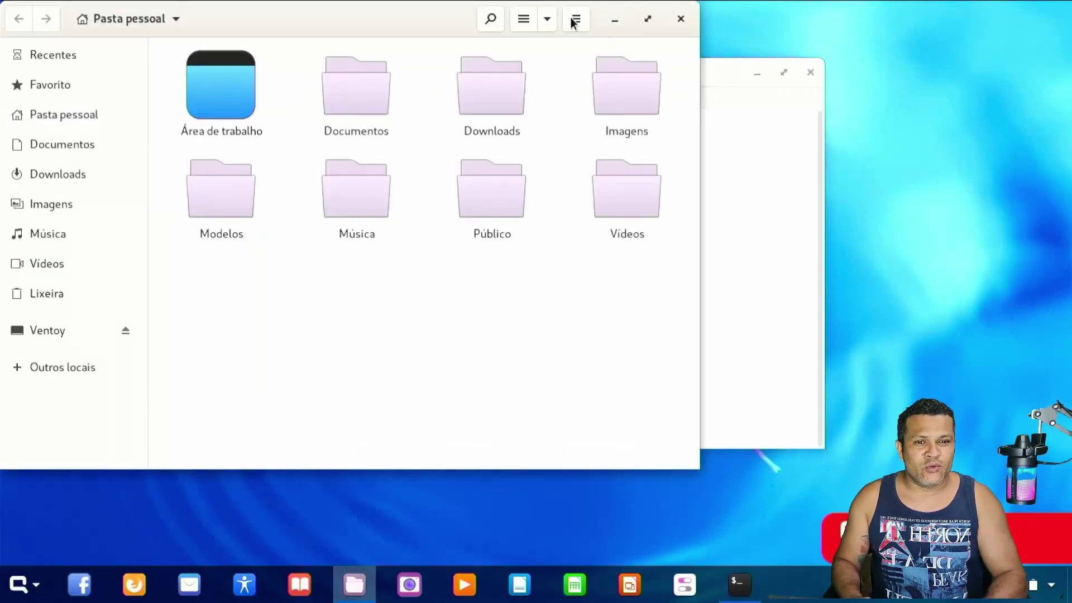
click(576, 22)
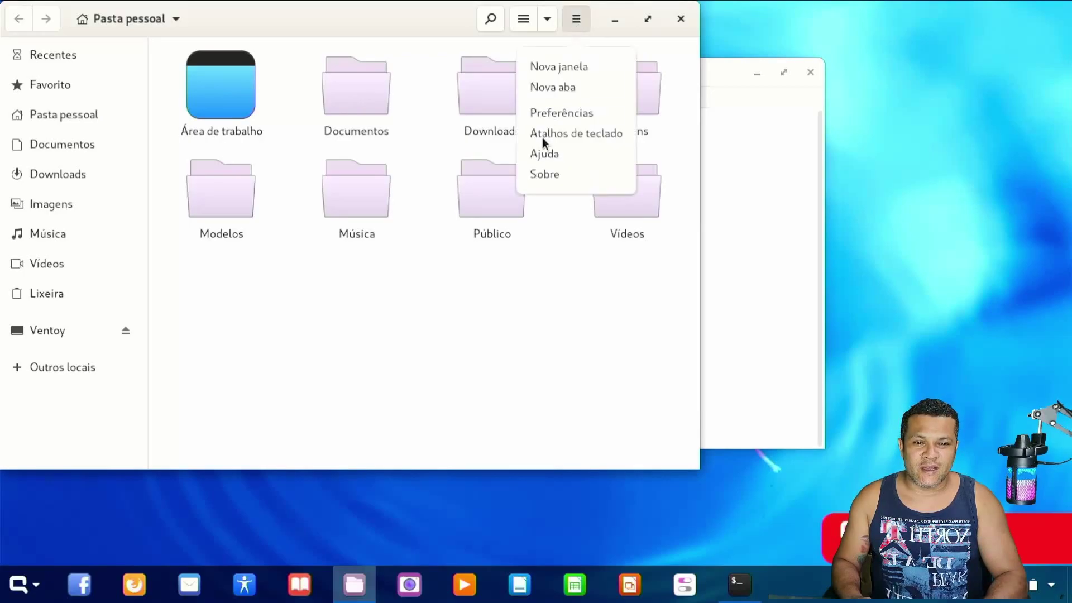
click(544, 174)
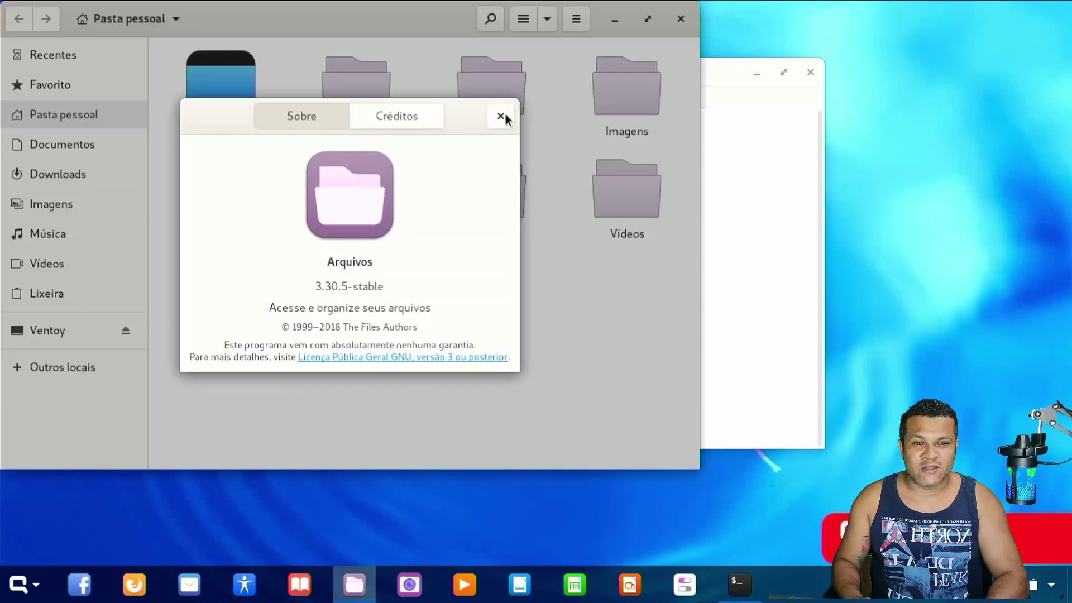
click(501, 116)
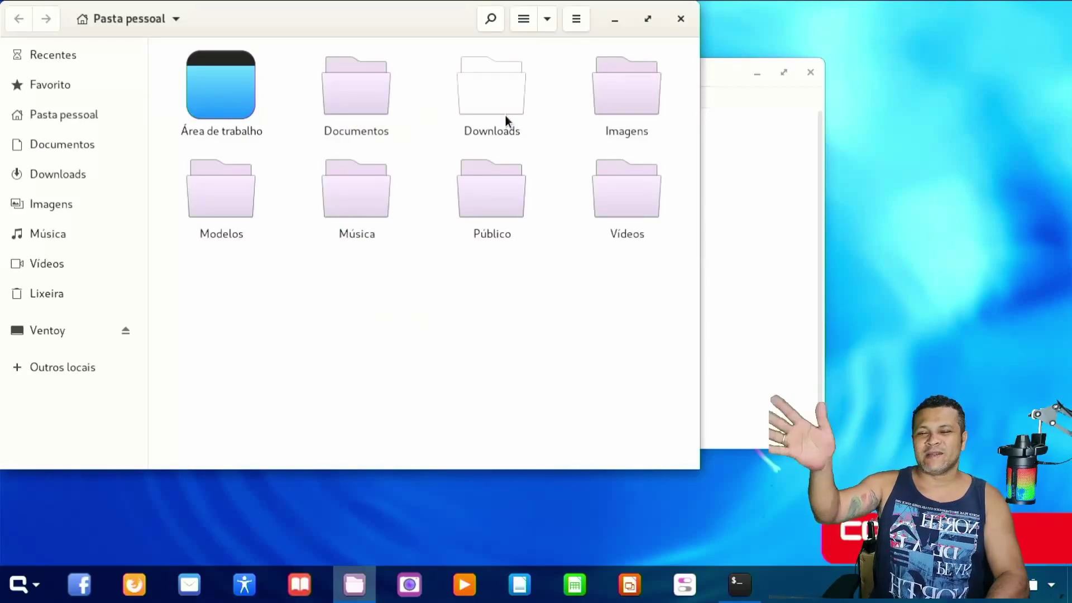
Check the Windows 10 ISO file on the Ventoy drive and close the file manager
click(48, 331)
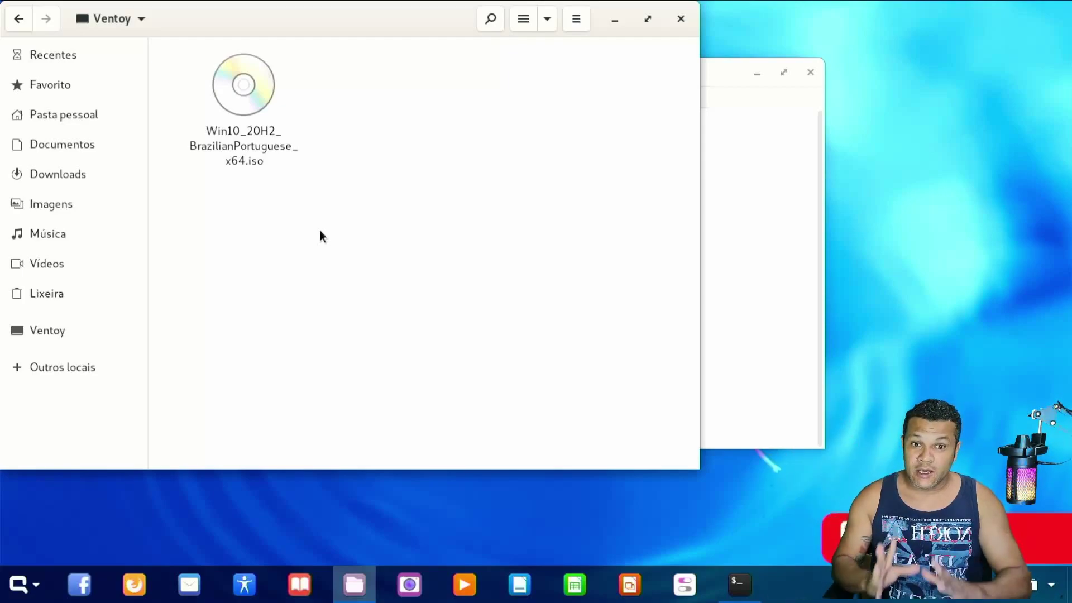
click(272, 158)
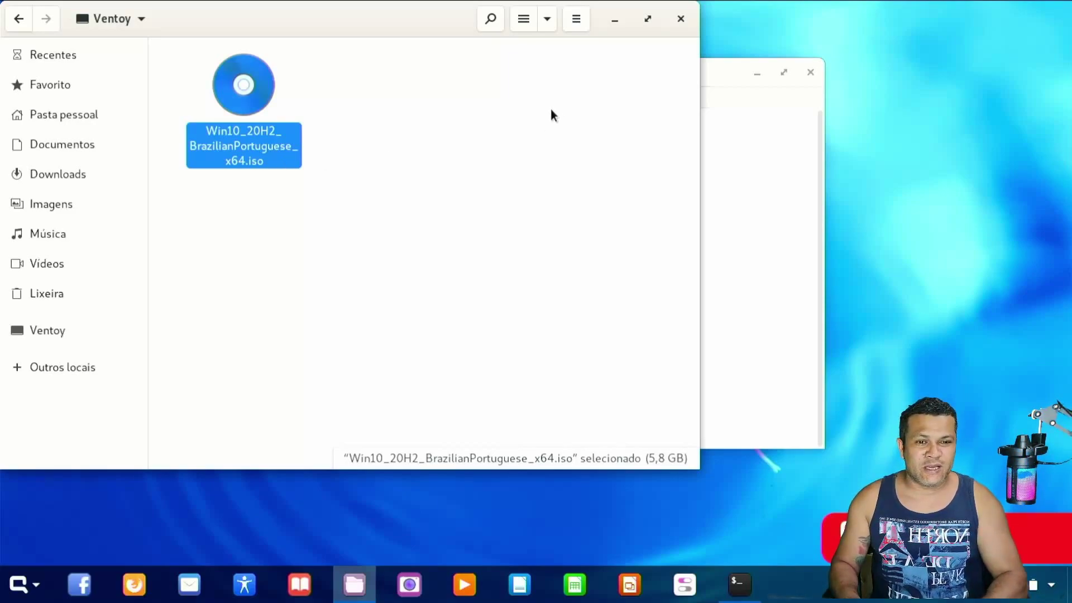
click(682, 21)
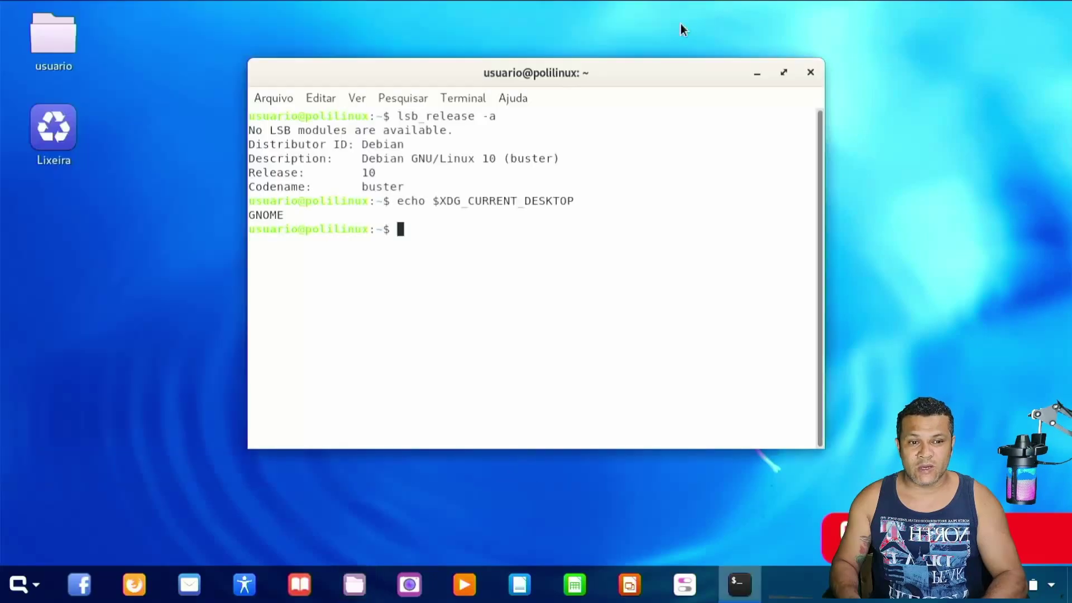
Check the memory usage in megabytes with free -m and close the terminal
text(fre)
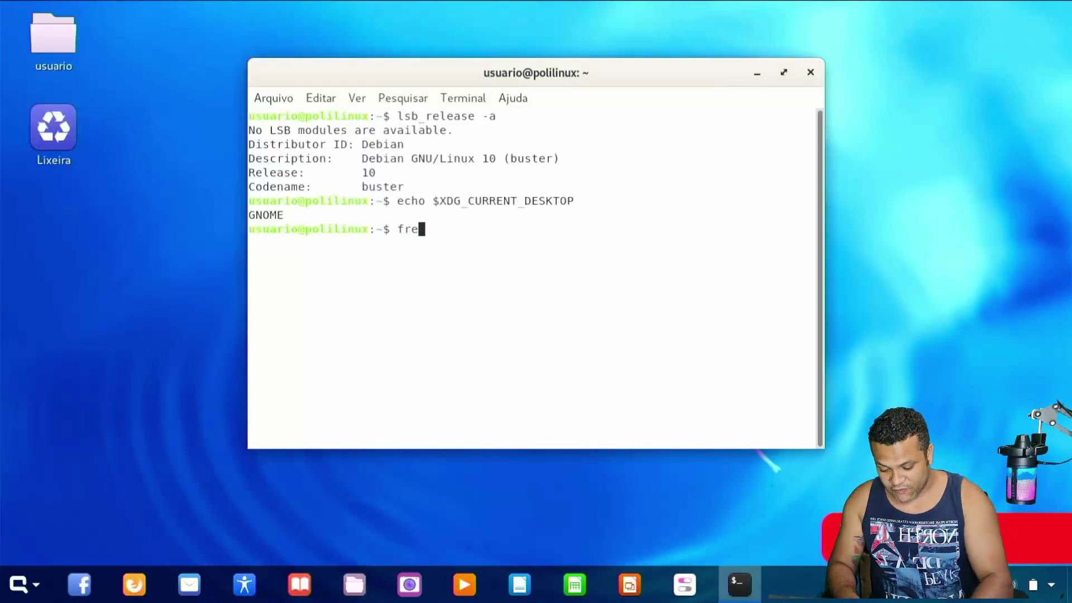
text(e -m)
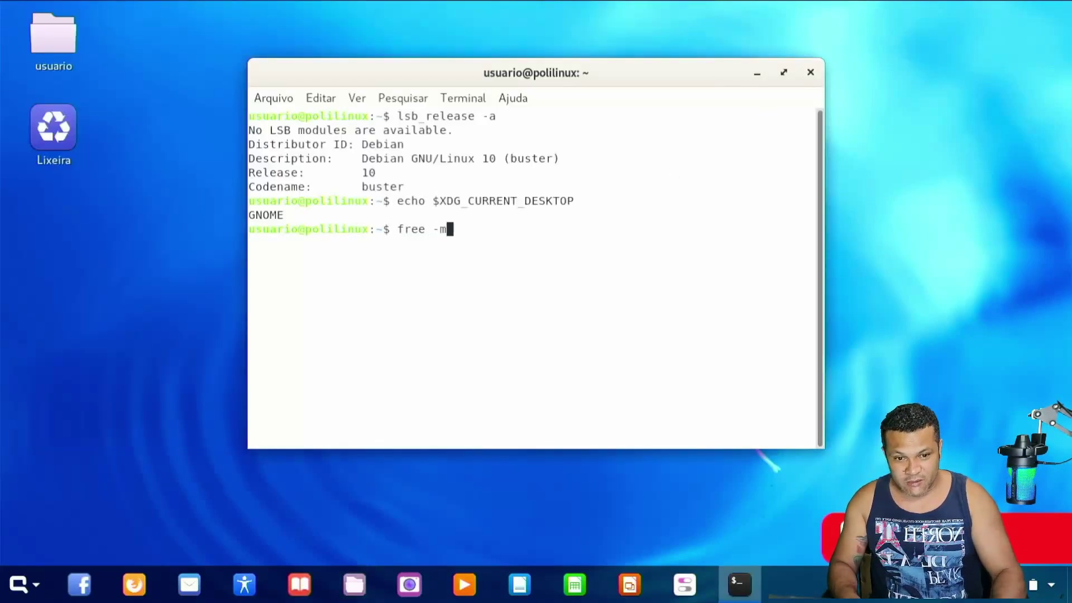
key(Return)
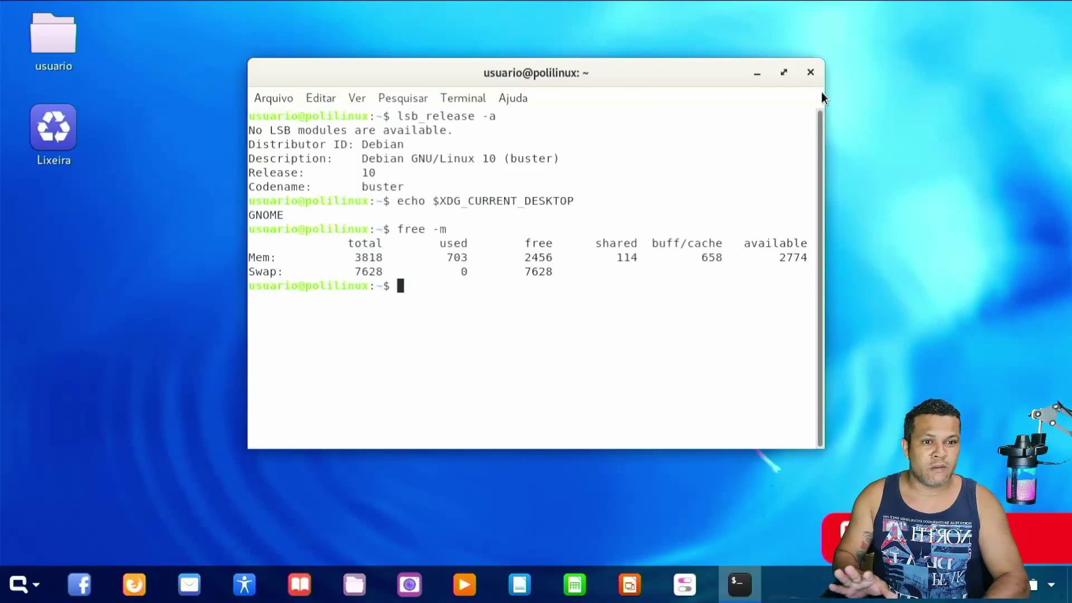
click(811, 72)
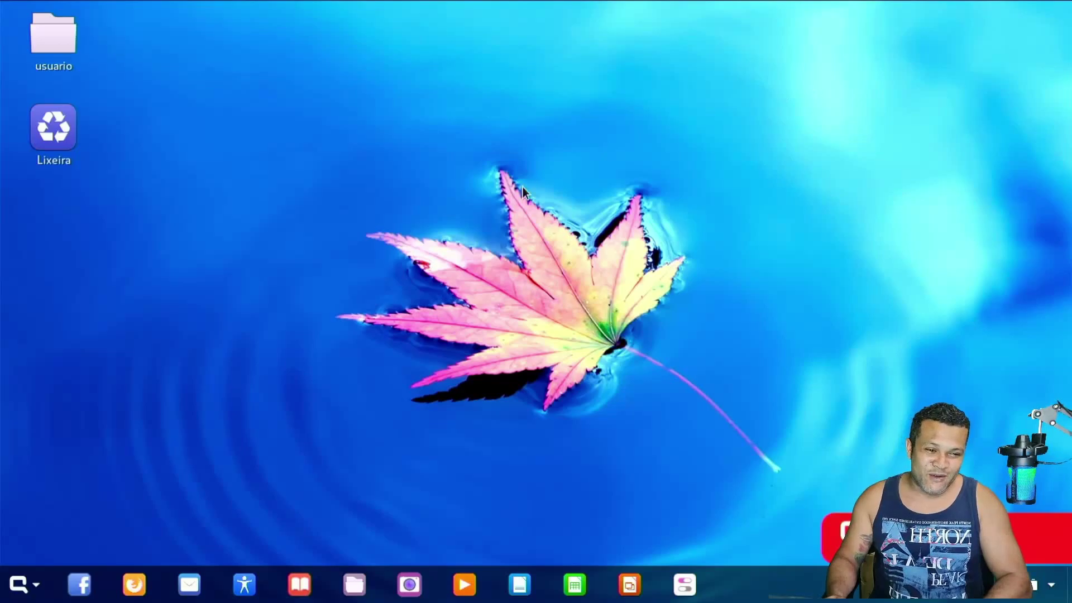
Restart the computer and bring up the boot device selection during startup
key(super)
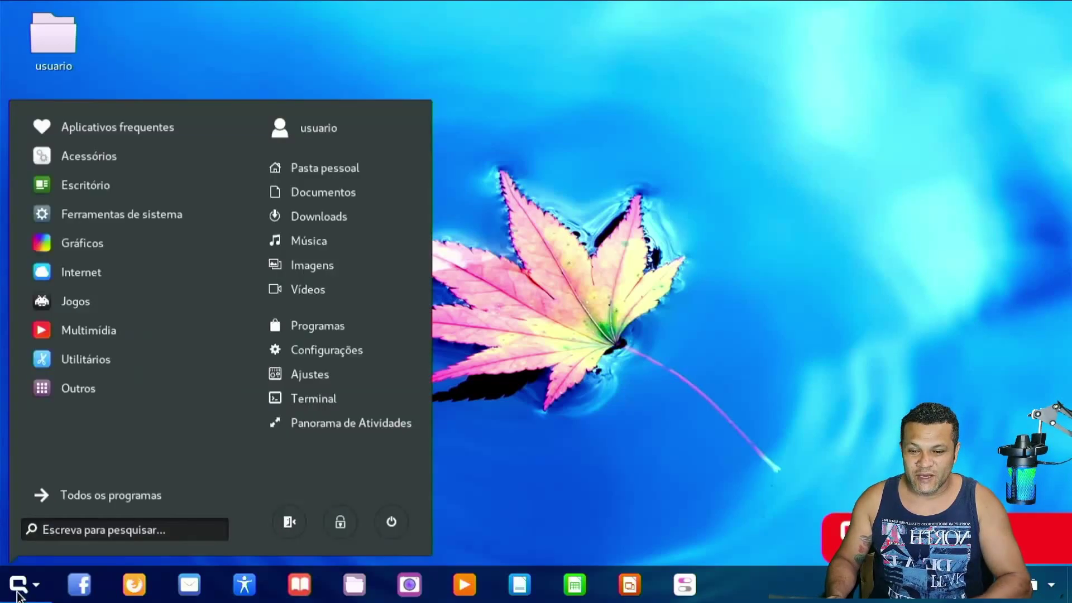
click(393, 525)
click(551, 358)
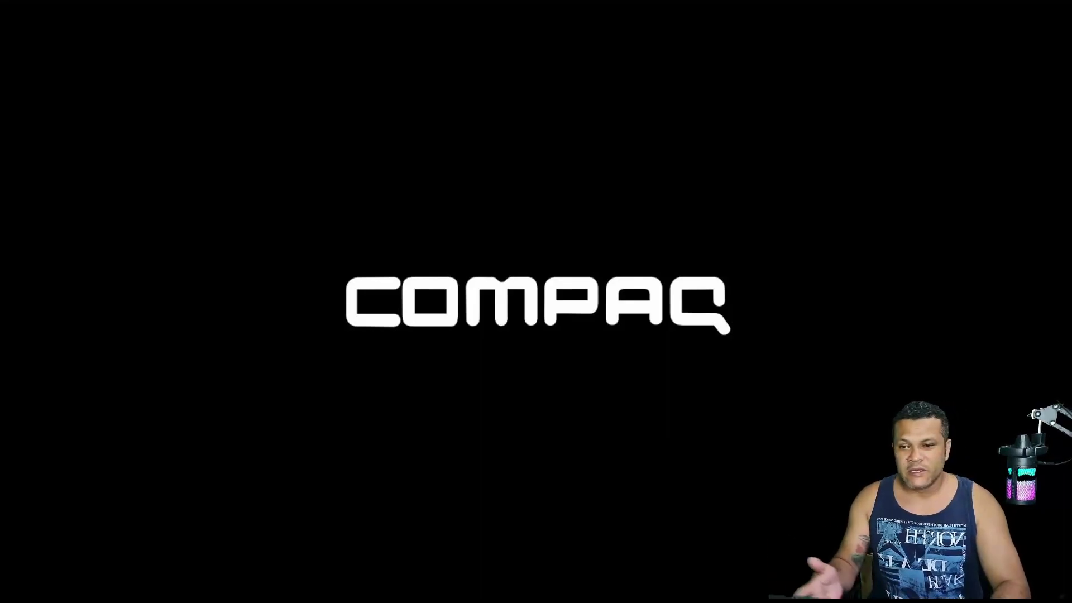
key(F7)
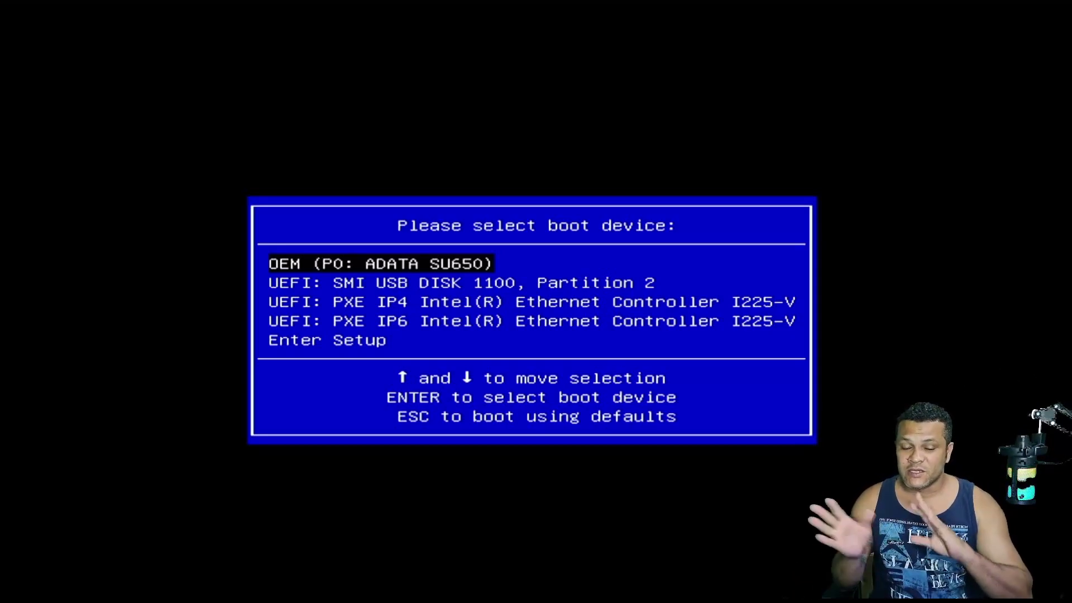
Try to boot from UEFI: SMI USB DISK 1100, Partition 2, continuing the boot through MOK management
key(Down)
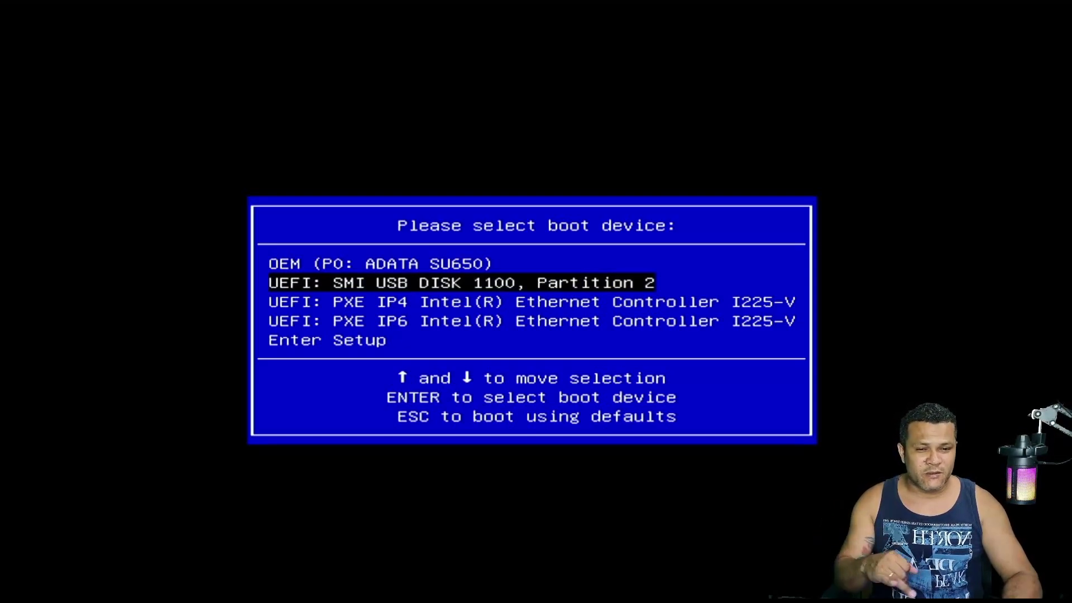
key(Return)
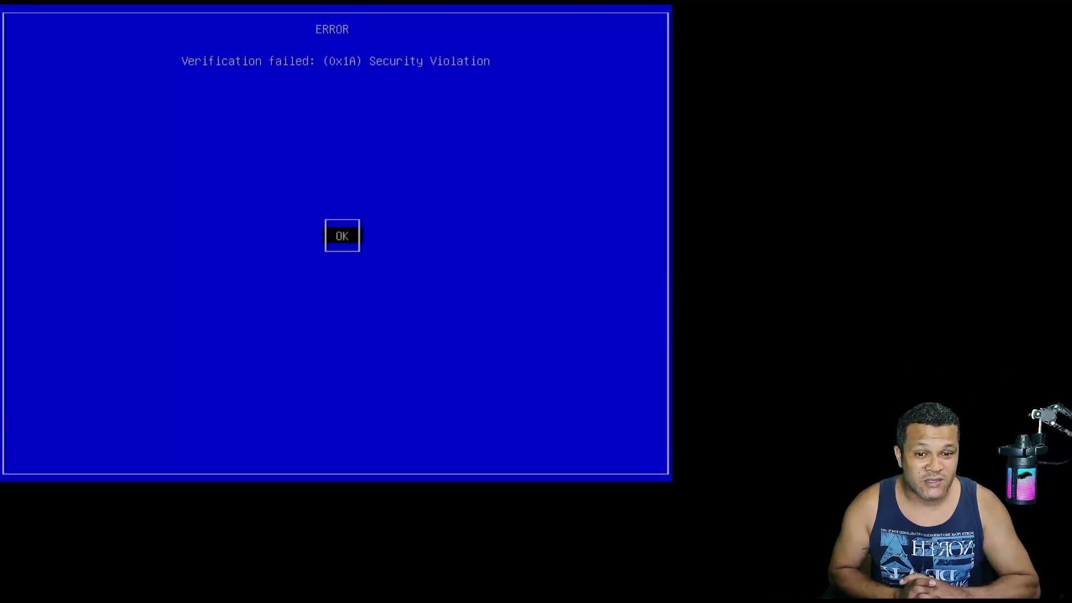
key(Return)
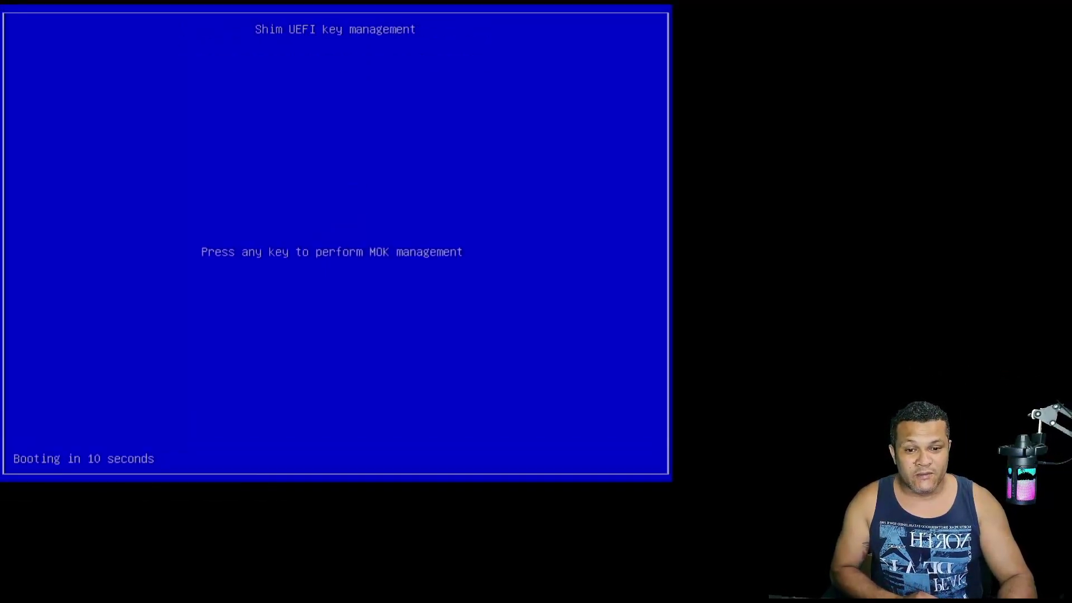
key(Return)
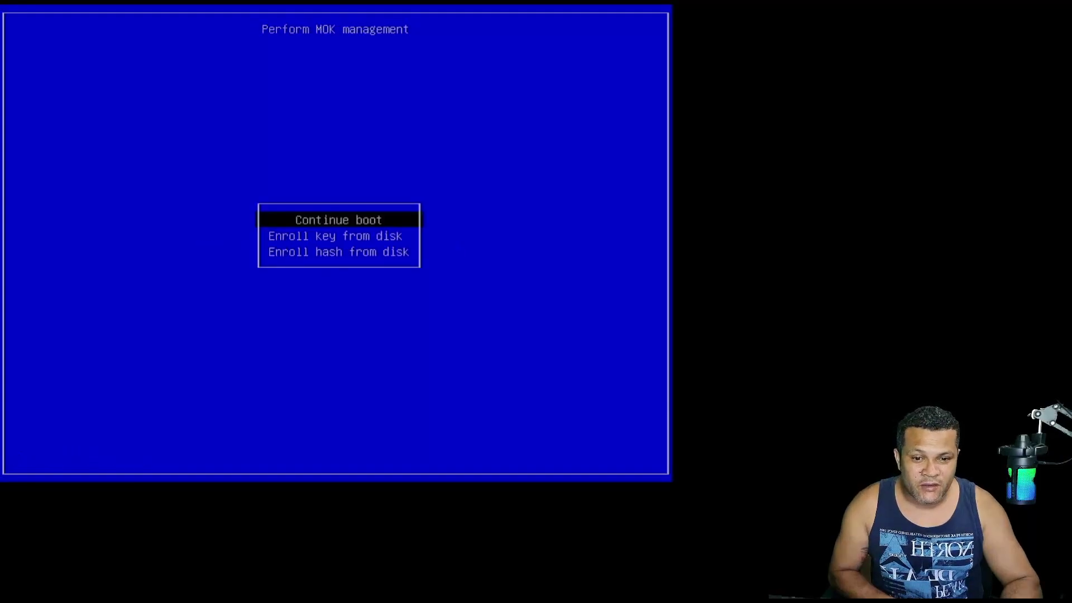
key(Return)
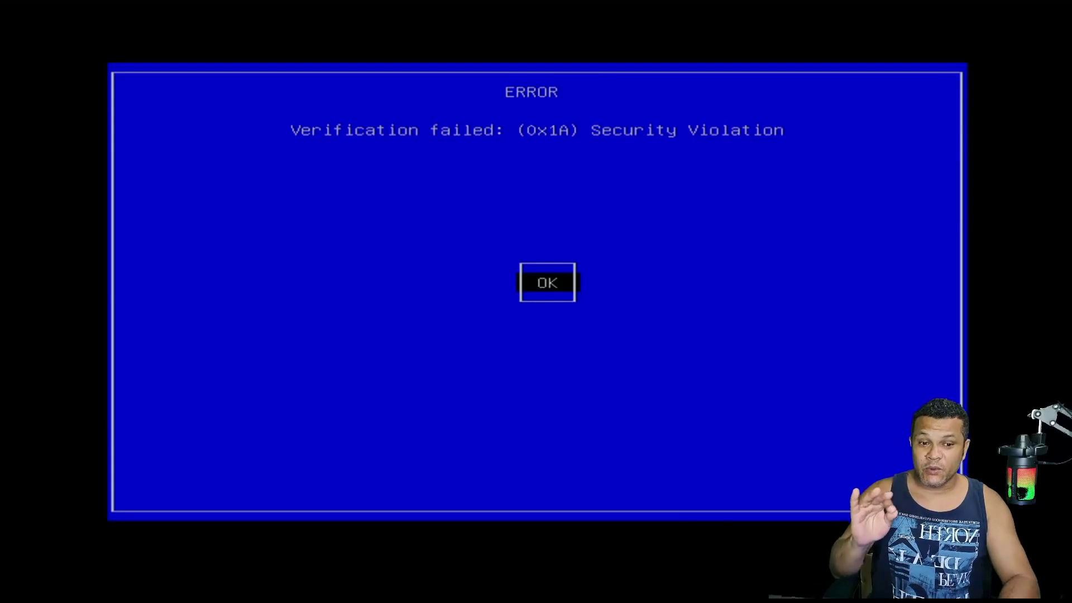
key(Return)
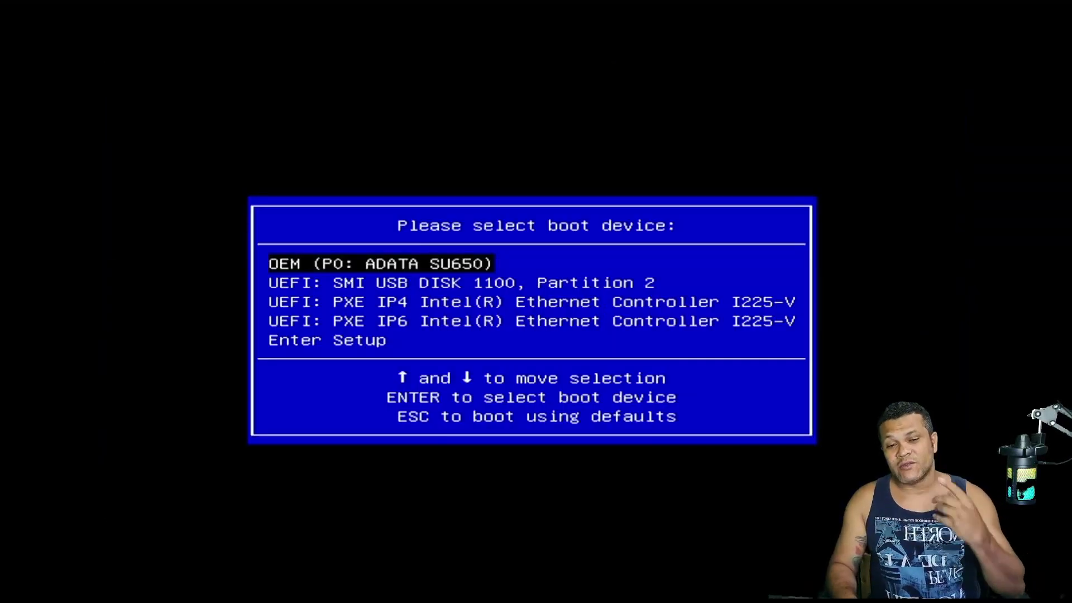
Enter the firmware setup from the boot device selection and bring up the Security settings
key(Down)
key(Down)
key(Down)
key(Down)
key(Return)
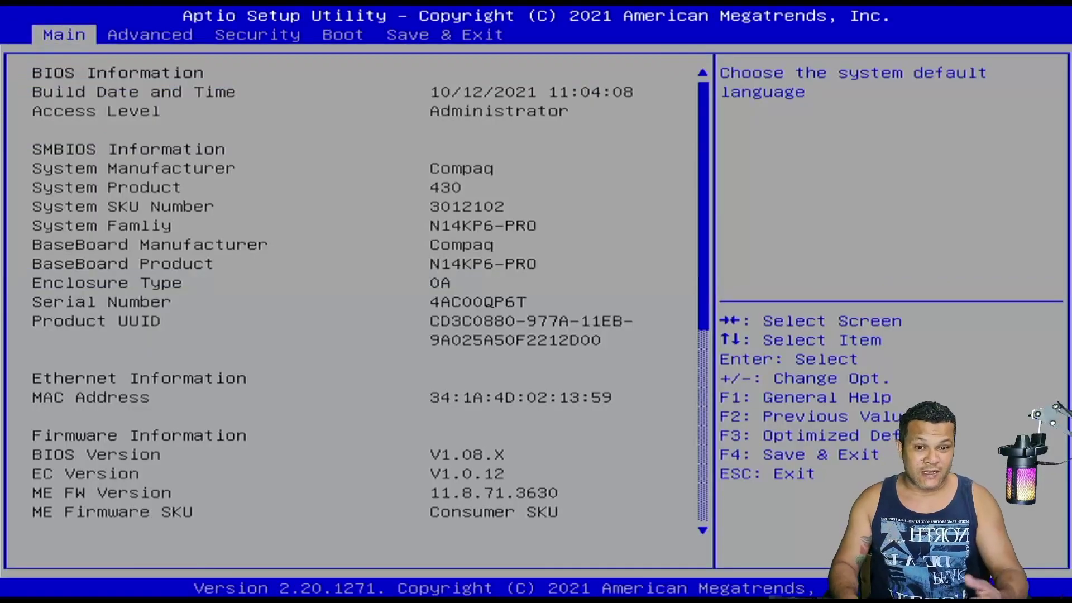
key(Right)
key(Right)
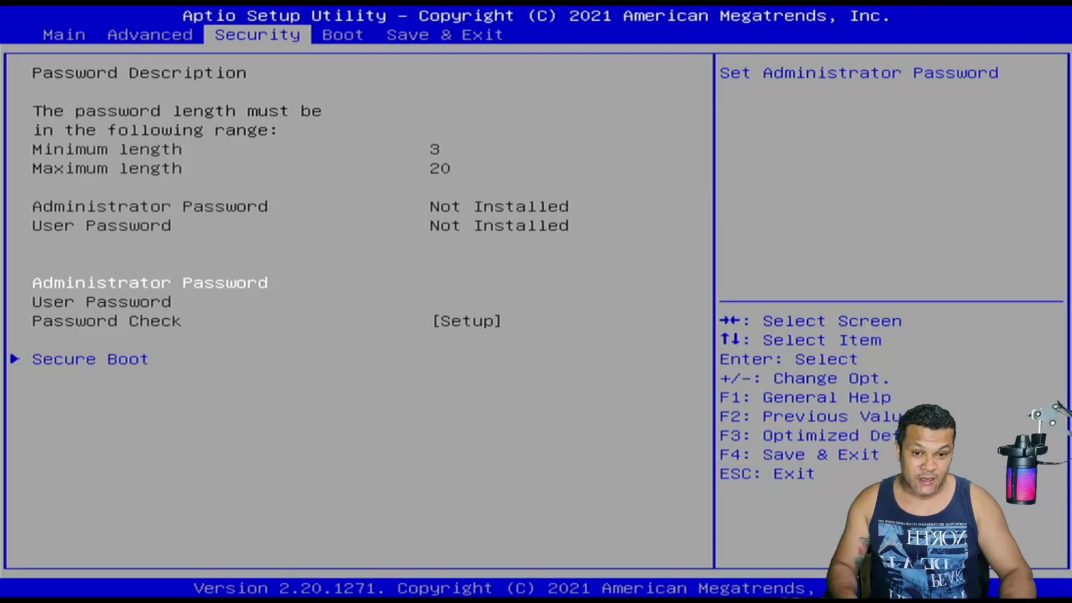
key(Right)
key(Left)
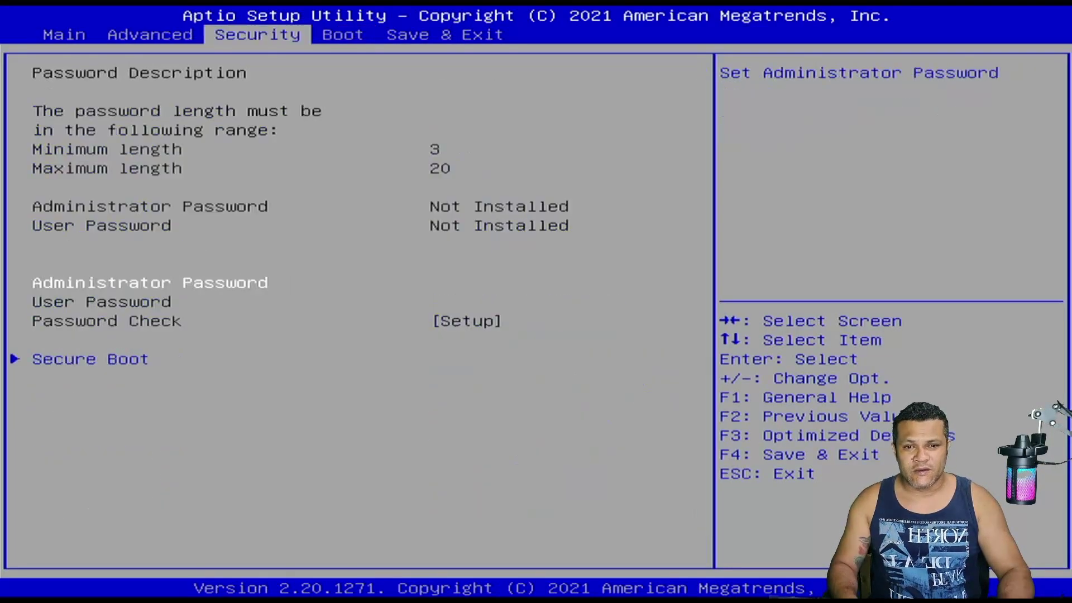
key(Down)
key(Down)
key(Down)
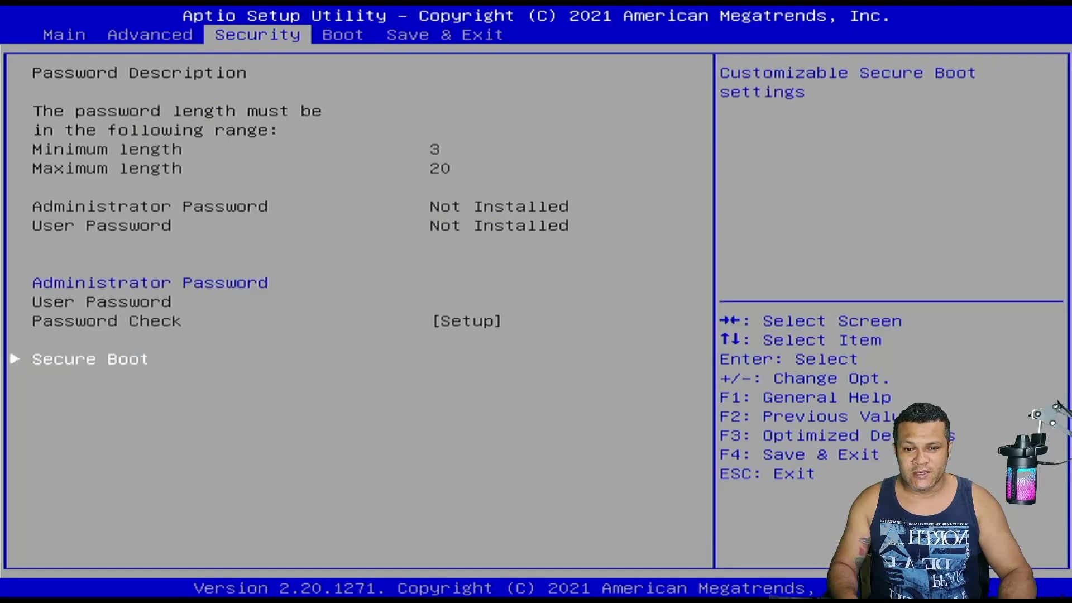
key(Up)
key(Up)
key(Up)
key(Return)
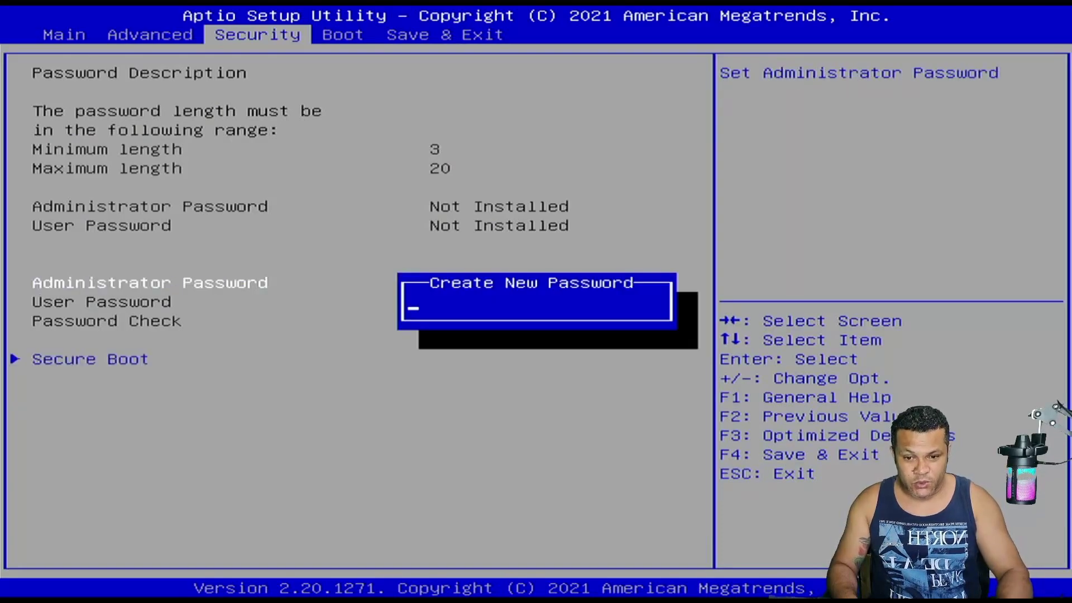
key(Escape)
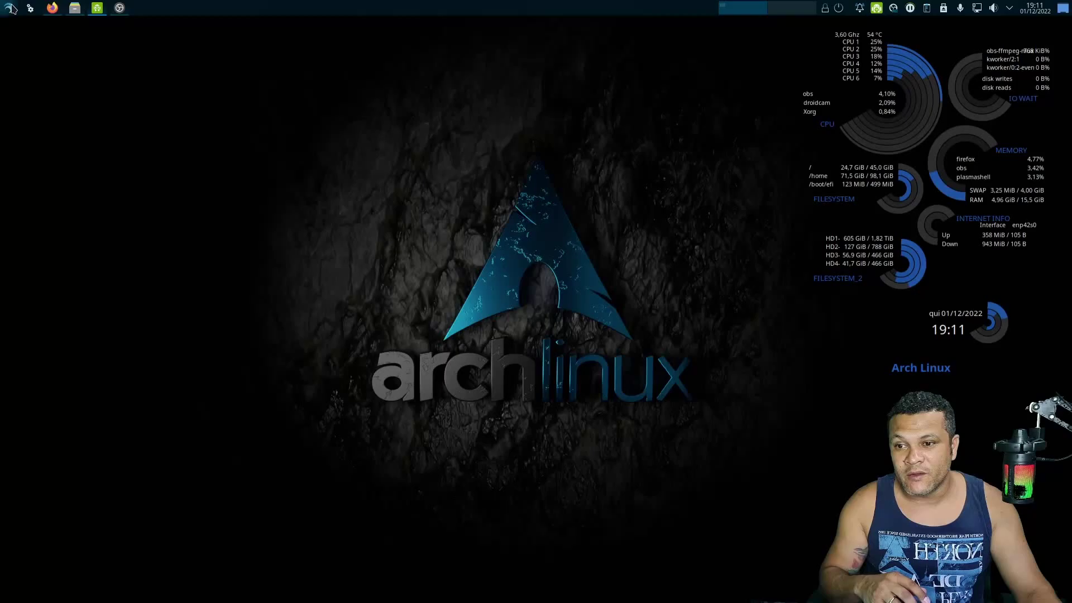
Switch to Ventoy2Disk on the Arch Linux desktop, set its language to Portuguese Brazilian, and view the secure boot and partition style options
key(super)
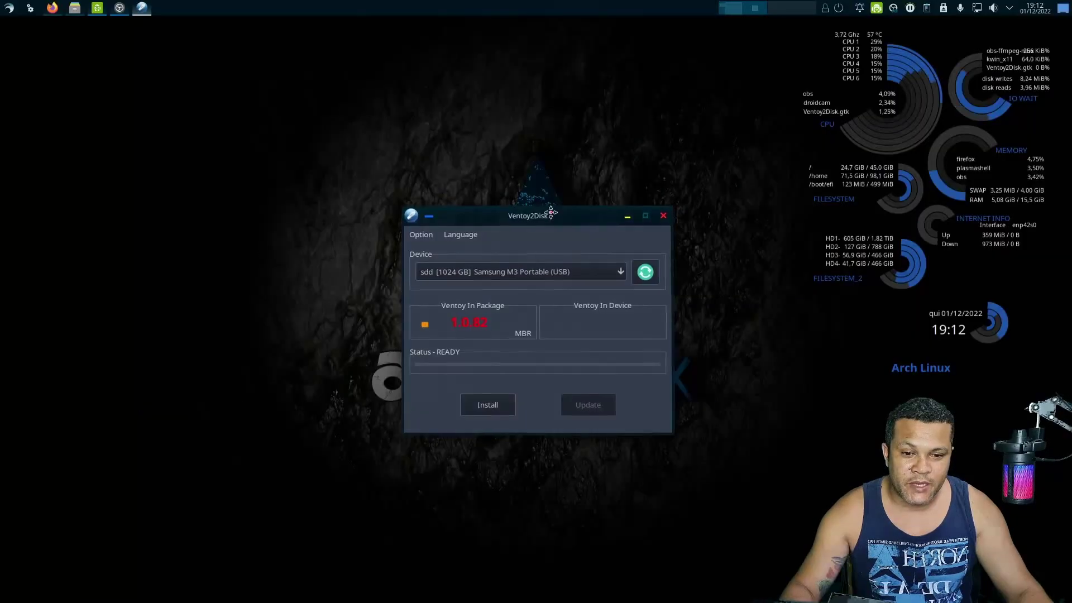
drag(551, 213, 422, 137)
click(331, 160)
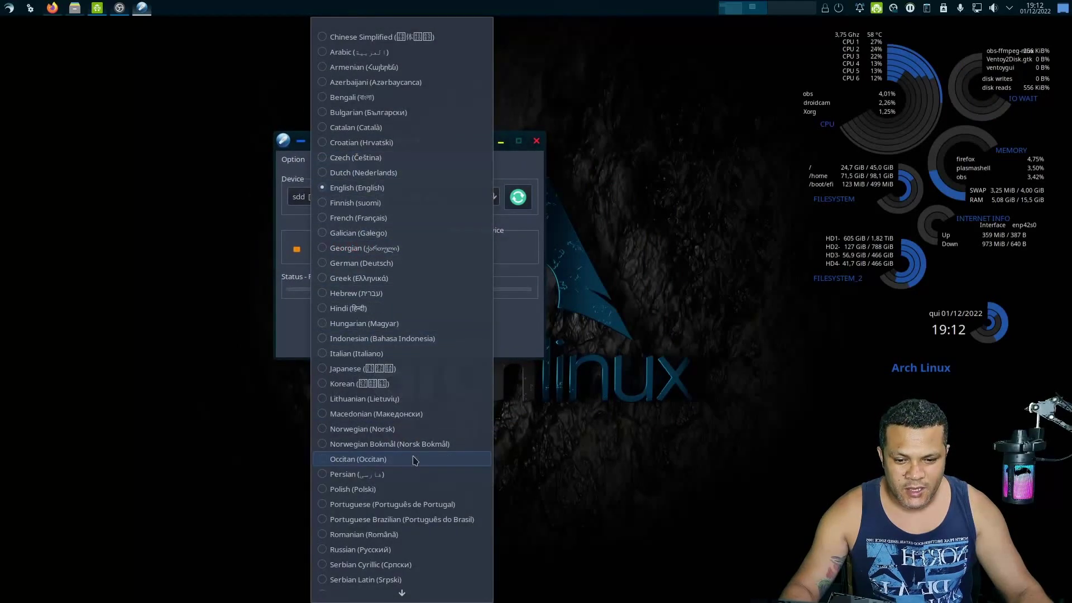
click(419, 521)
click(292, 159)
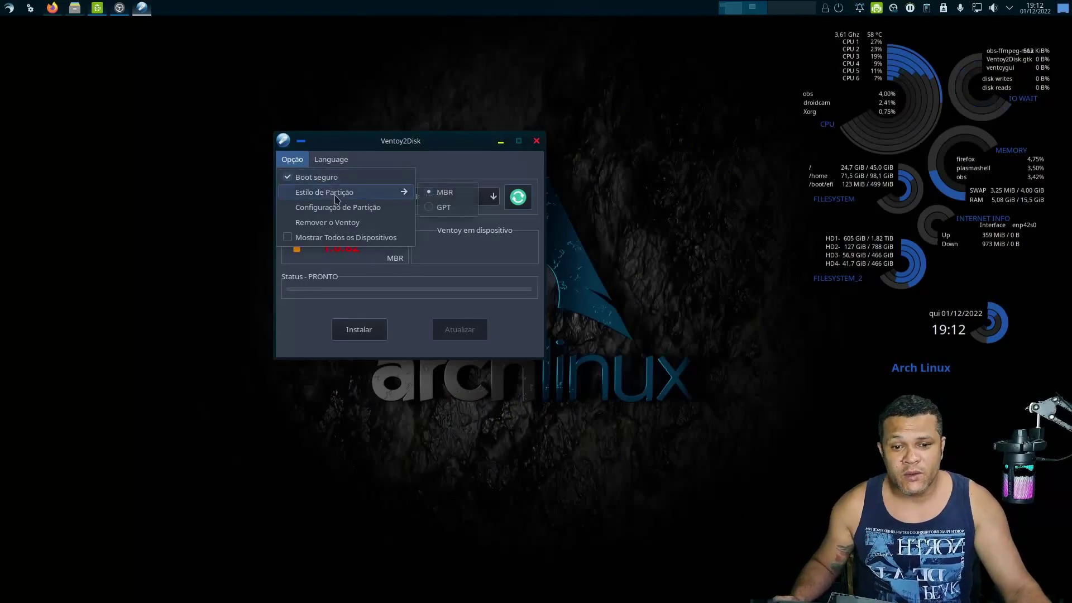
key(alt+F4)
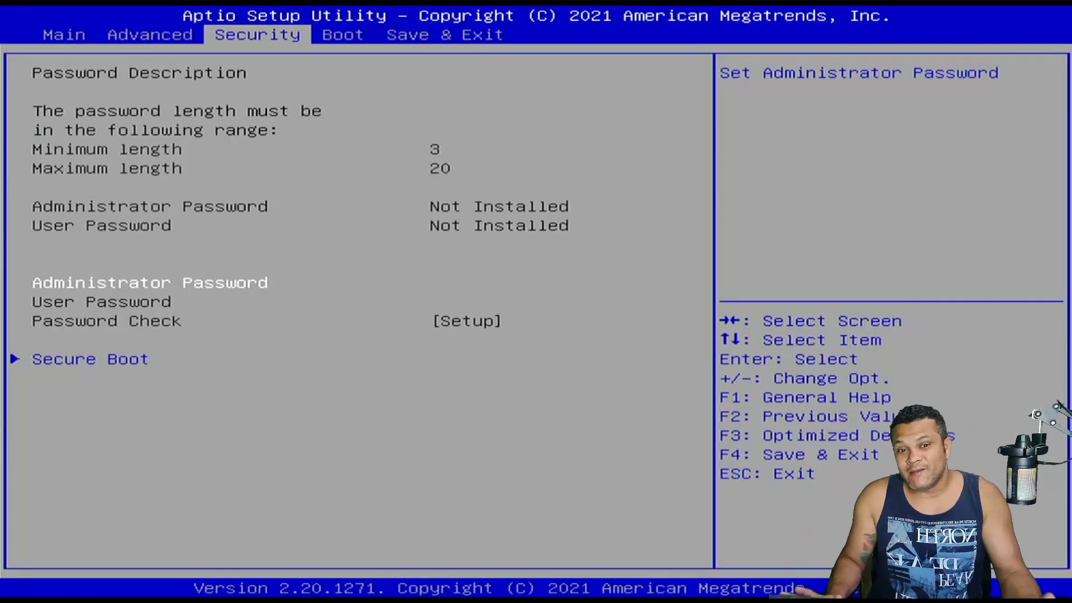
In the firmware setup, review the boot configuration, the boot mode and the fixed boot order priorities
key(Right)
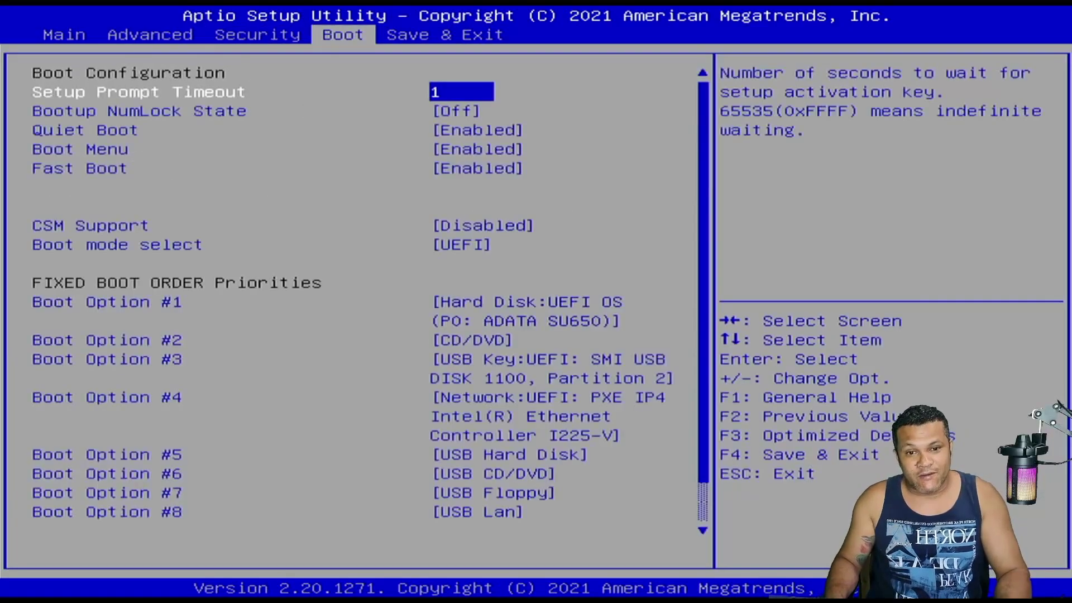
key(Down)
key(Down)
key(Down)
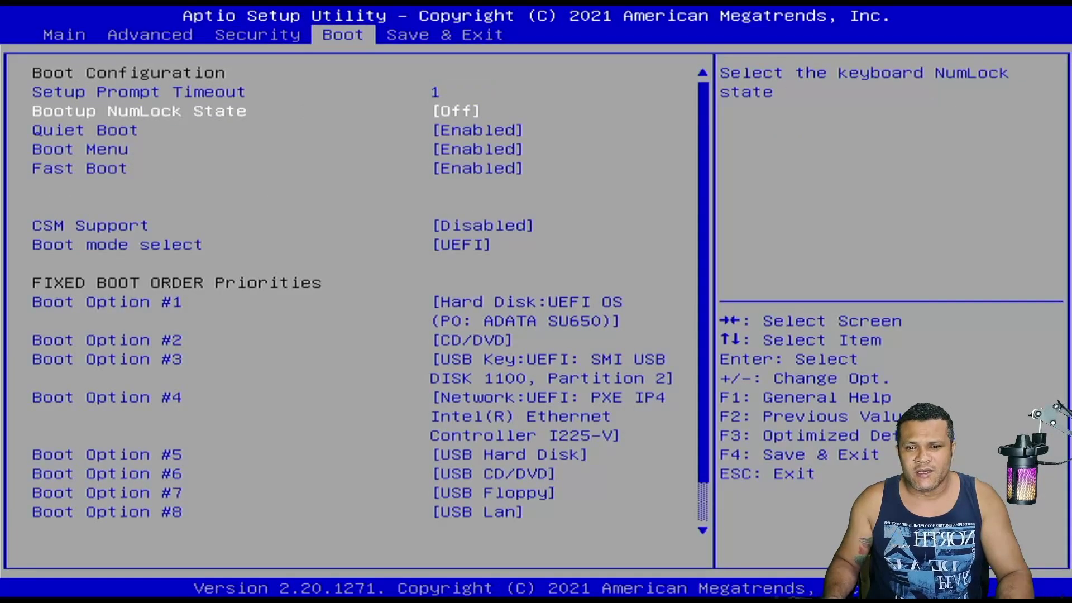
key(Down)
key(Down)
key(Down)
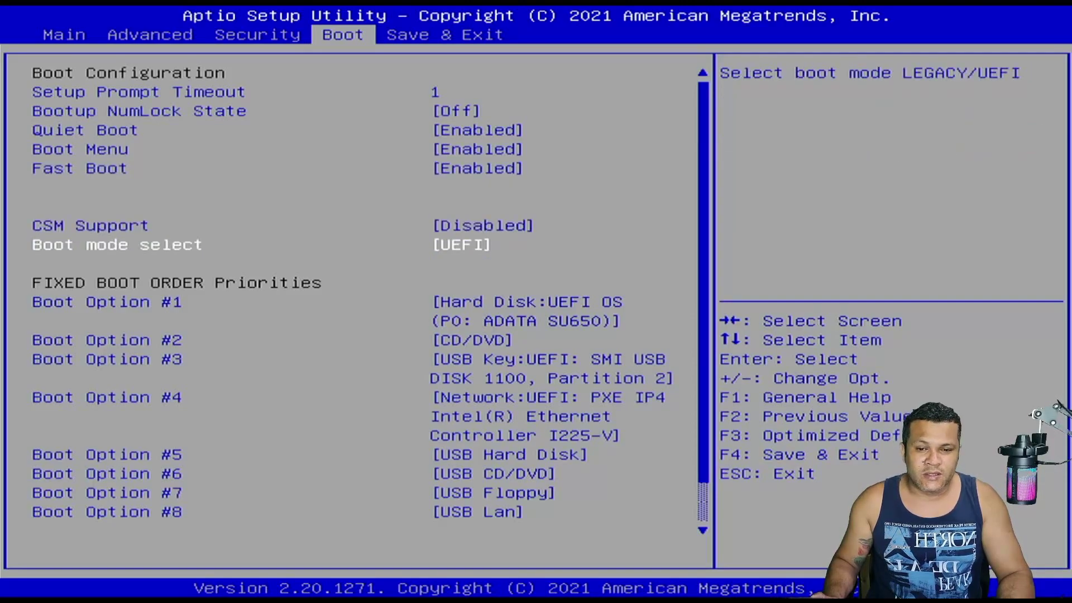
key(Down)
key(Down)
key(Down)
key(Down)
key(Down)
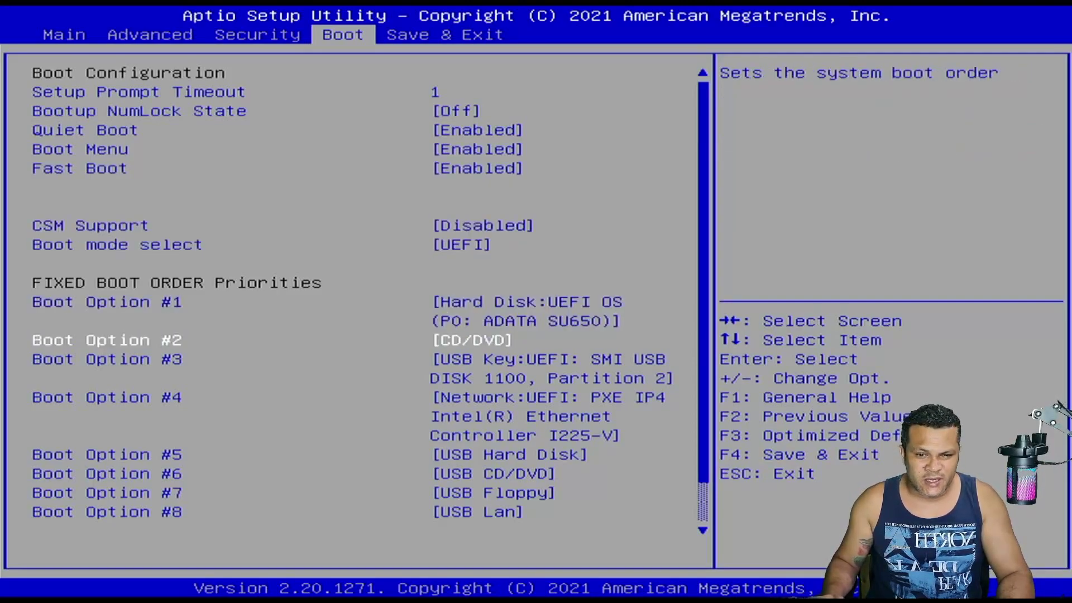
key(Down)
Disable Secure Boot in the firmware's Security settings, then save the configuration and exit setup
key(Left)
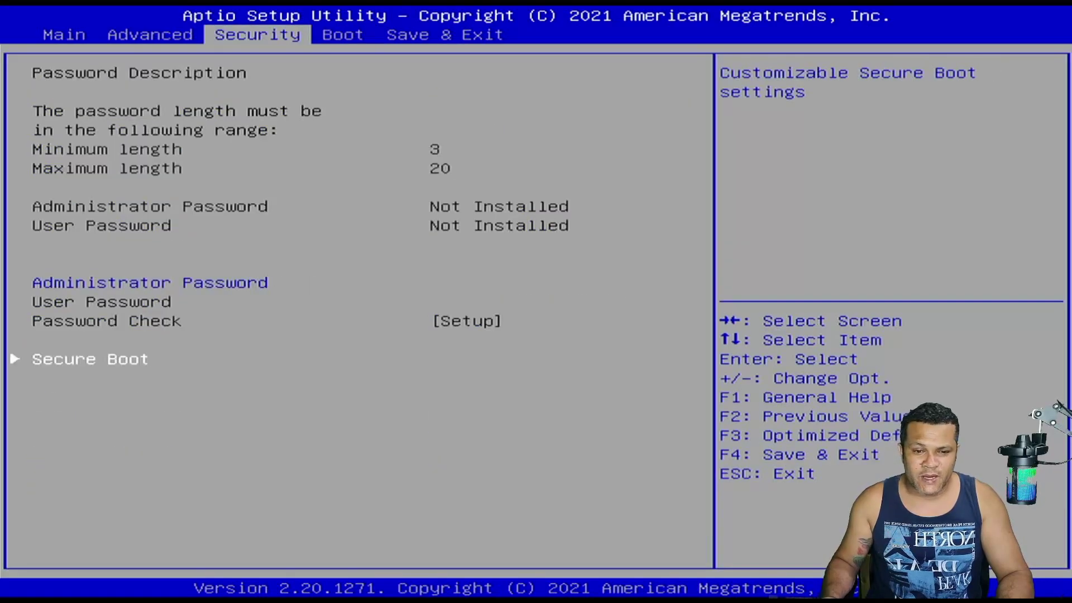
key(Return)
key(Escape)
key(Down)
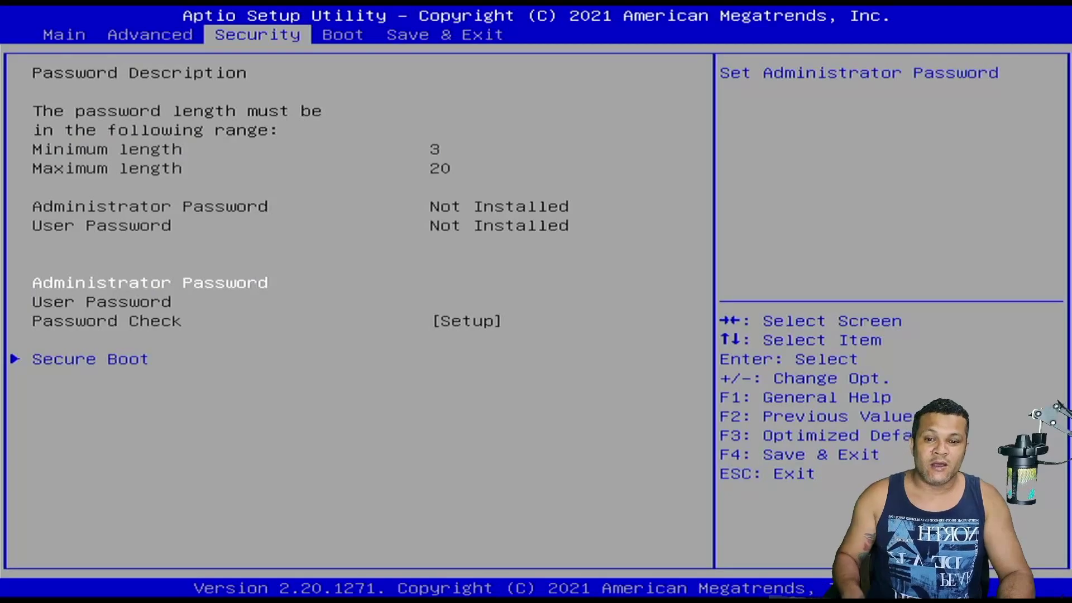
key(Up)
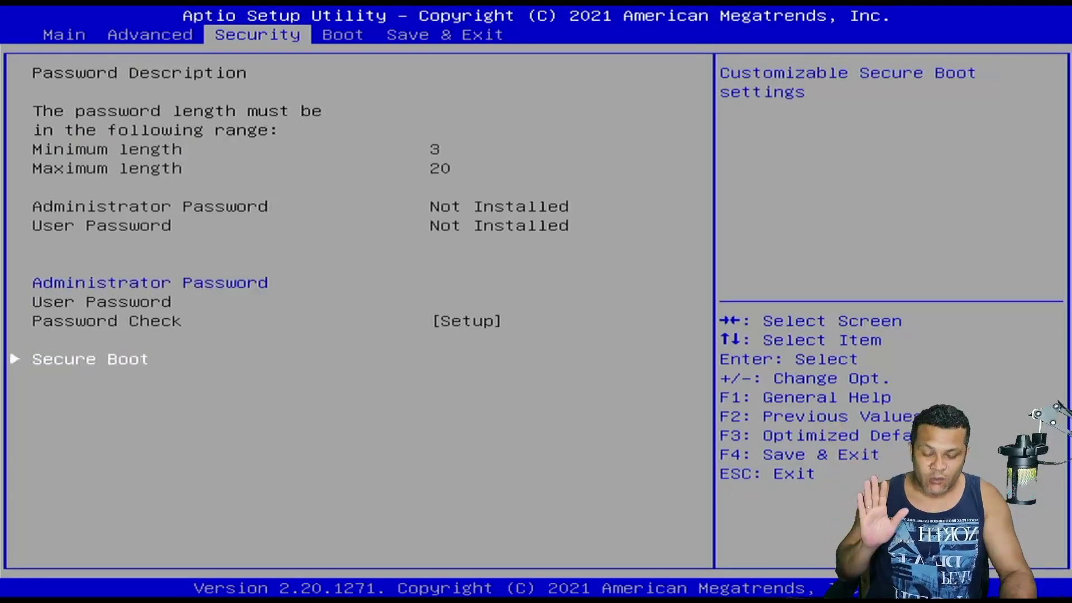
key(Return)
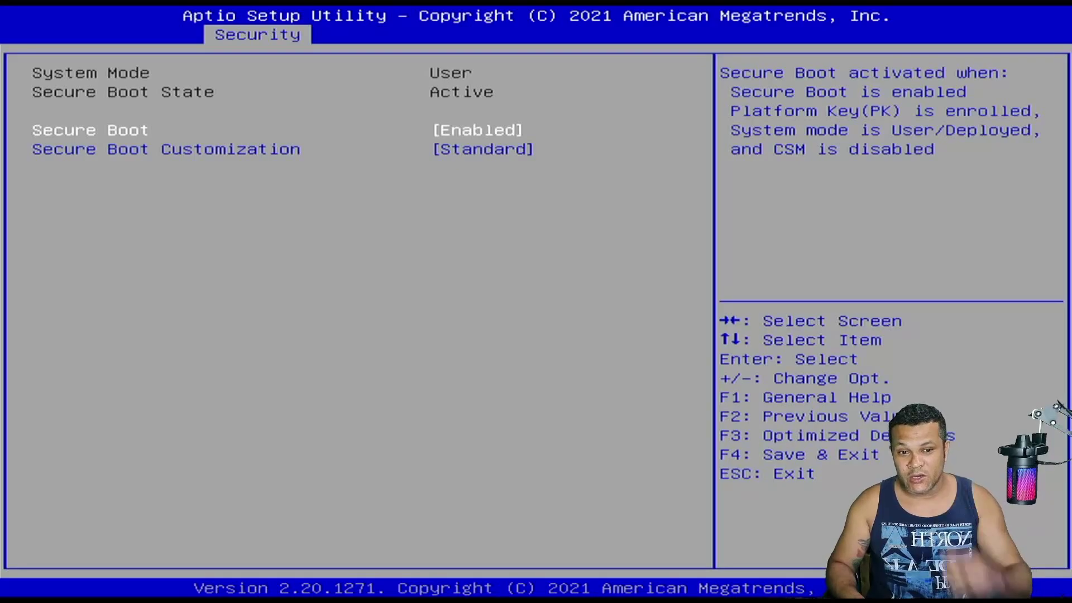
key(Return)
key(Up)
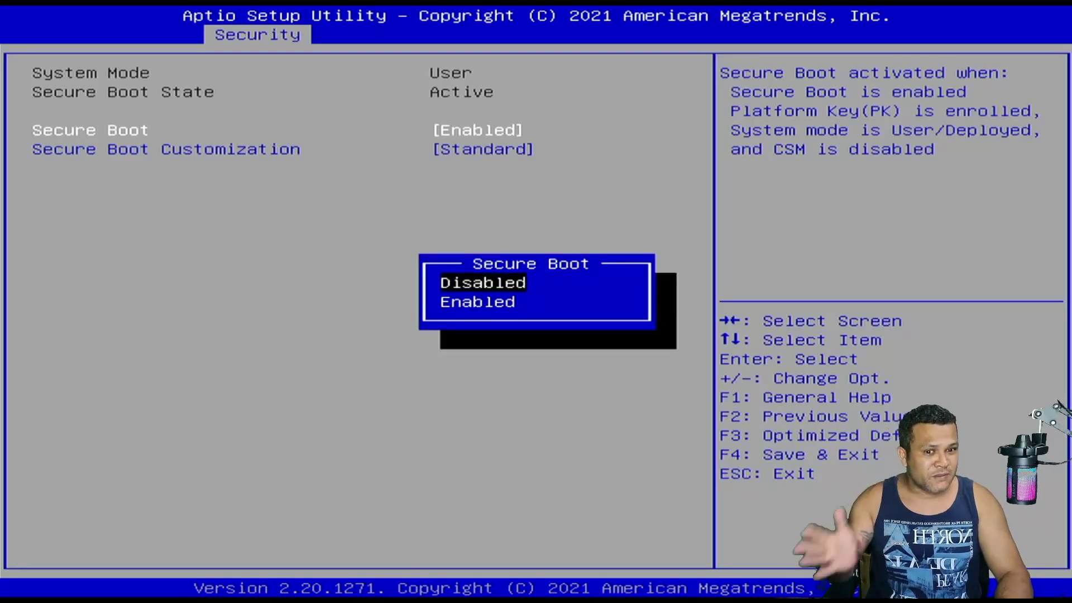
key(Return)
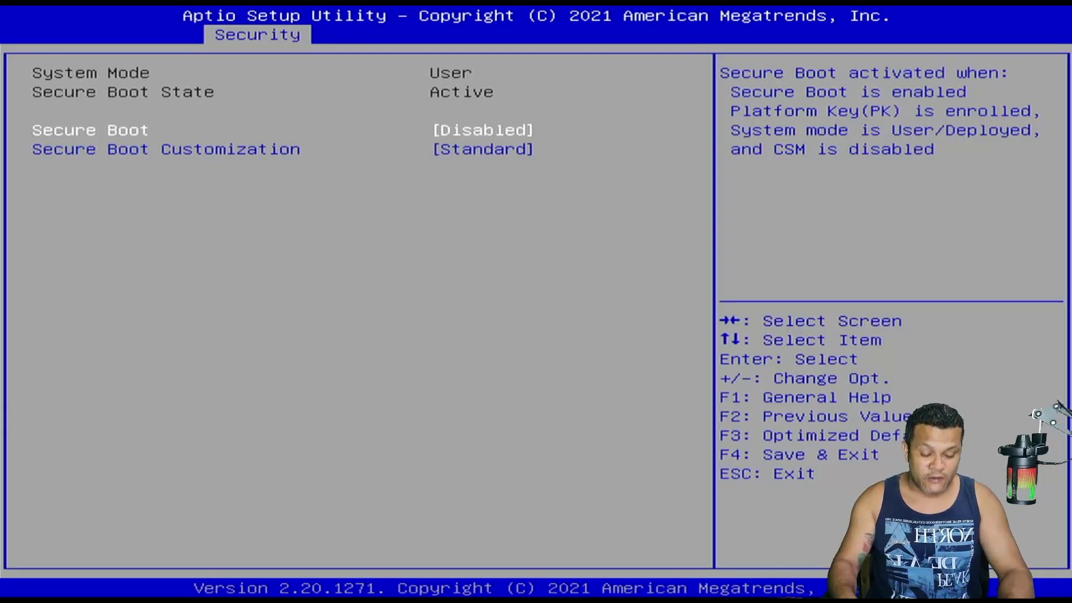
key(F4)
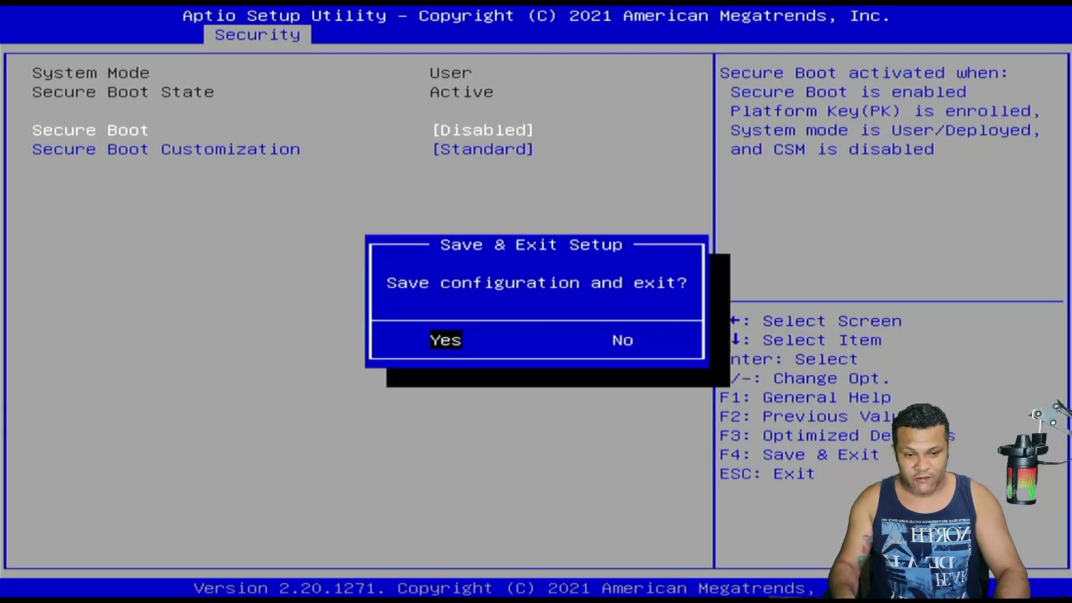
key(Return)
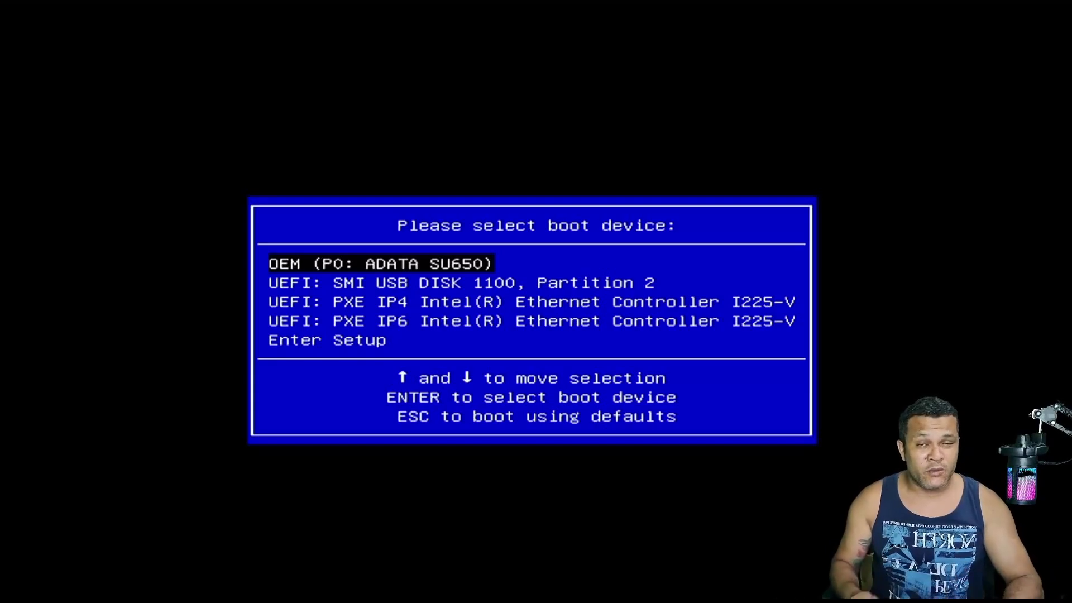
Boot from UEFI: SMI USB DISK 1100, Partition 2, and start Win10_20H2_BrazilianPortuguese_x64.iso in normal mode from Ventoy
key(Down)
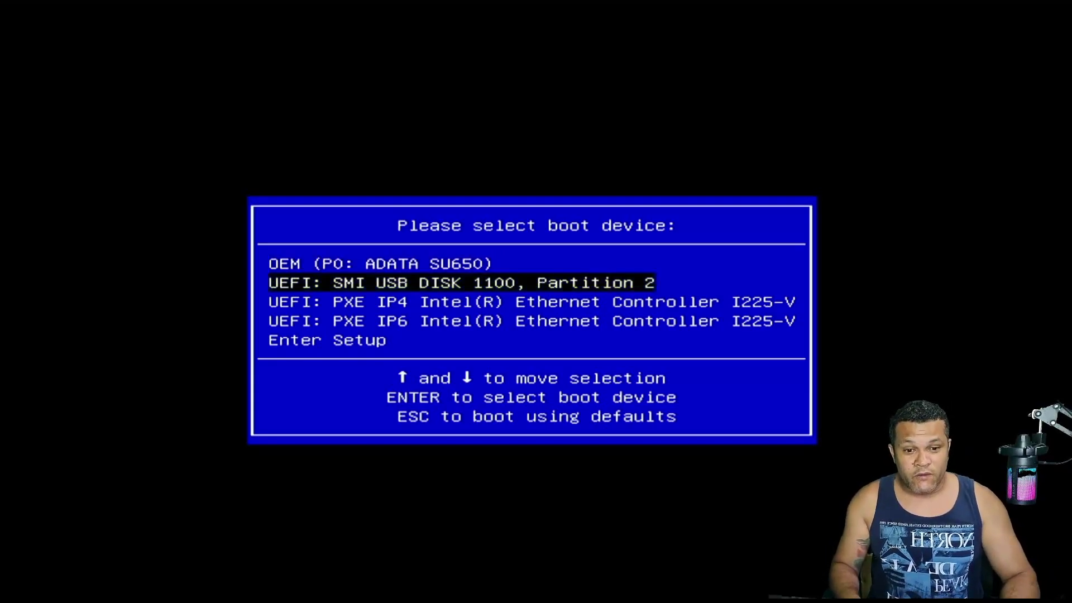
key(Return)
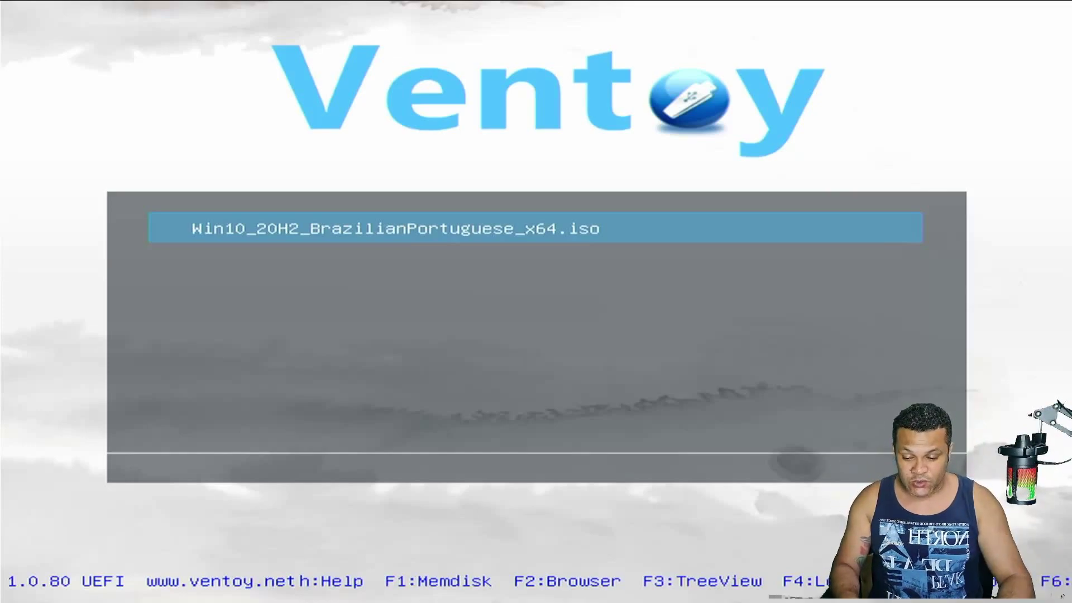
key(Return)
key(Down)
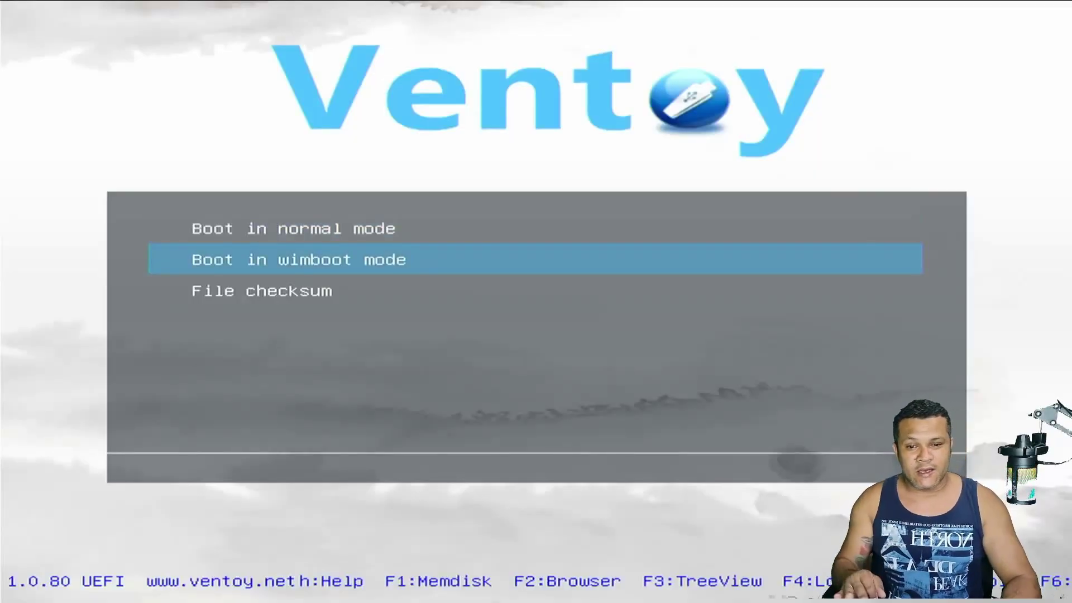
key(Down)
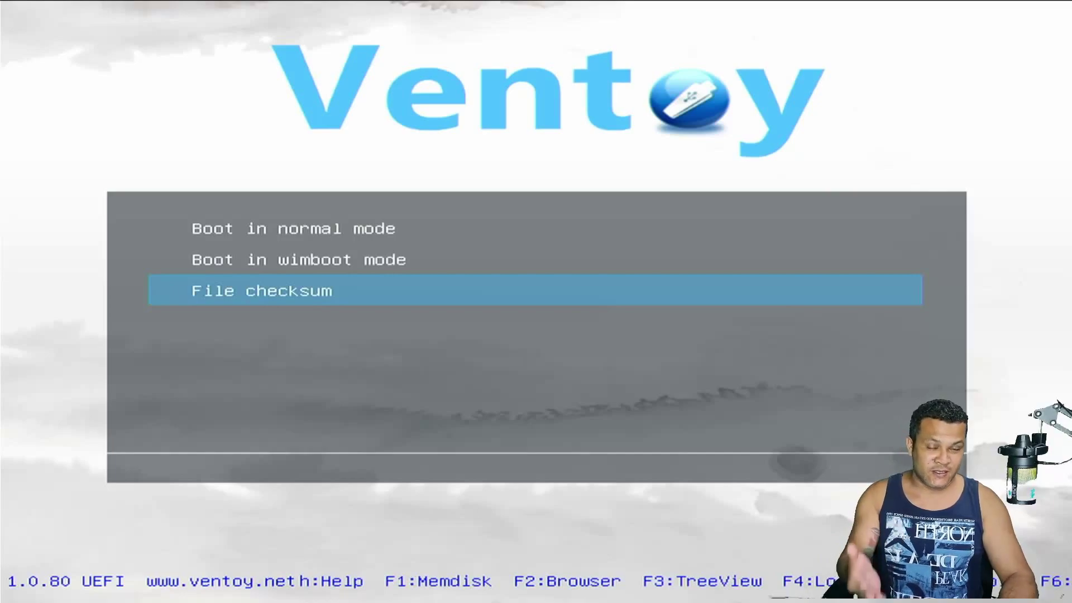
key(Up)
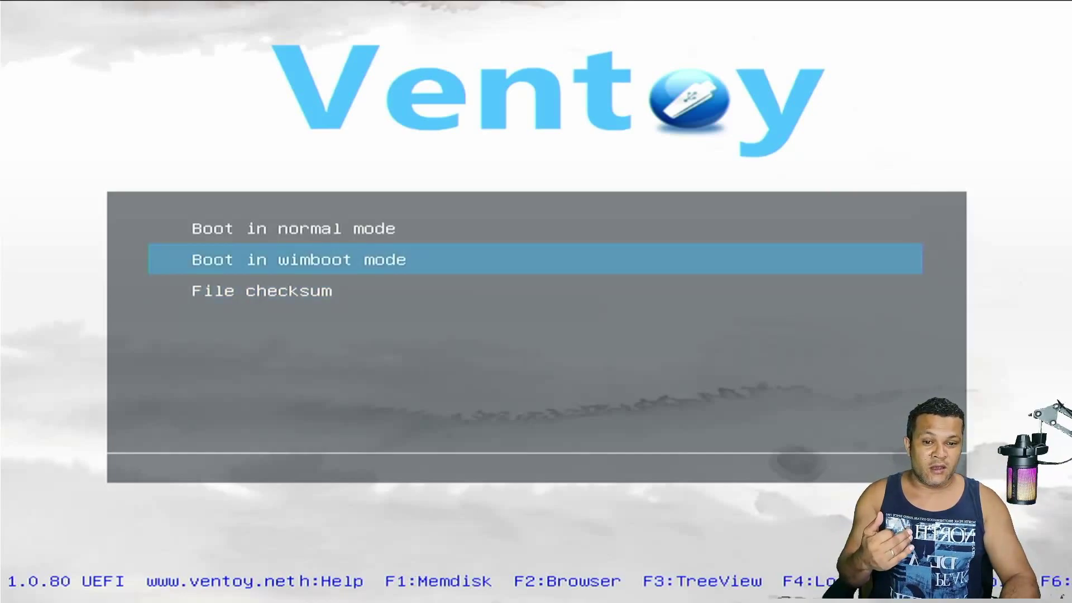
key(Up)
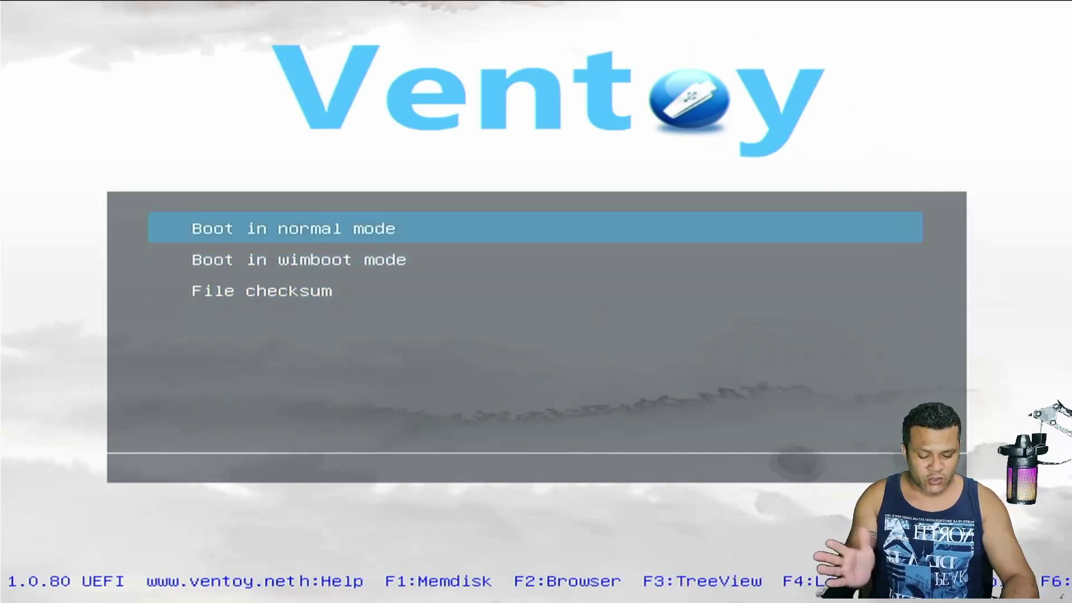
key(Return)
key(Return)
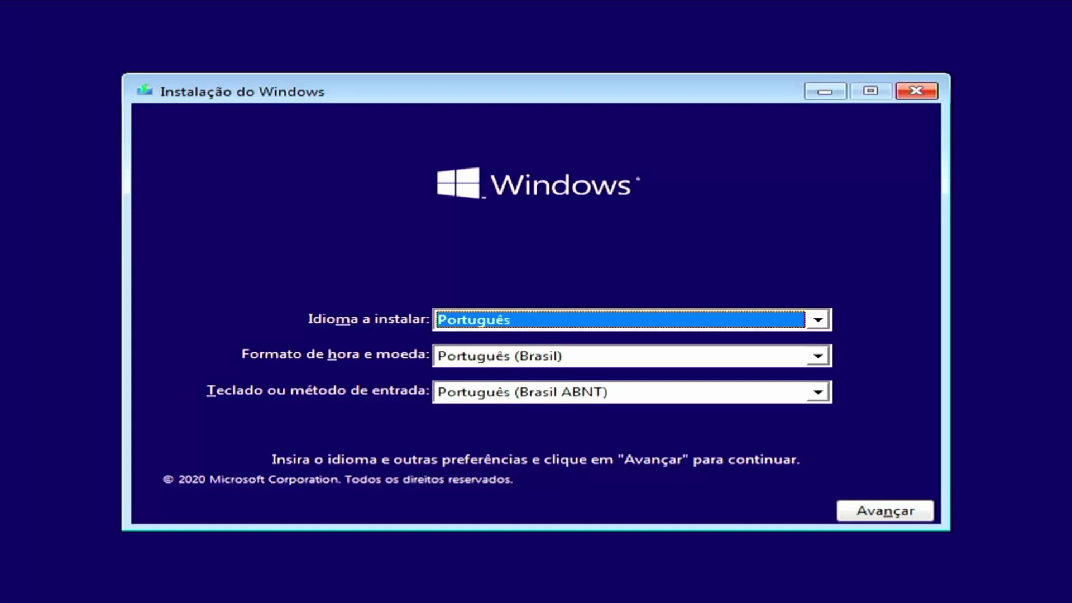
Set the keyboard or input method to Português (Brasil ABNT2) and start the Windows installation
key(Tab)
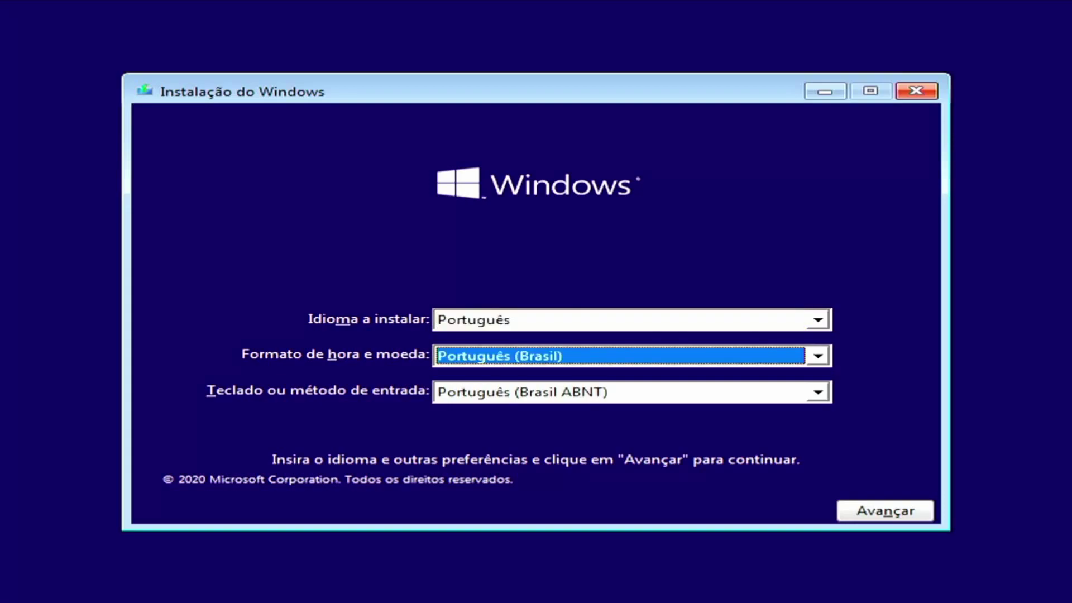
key(Tab)
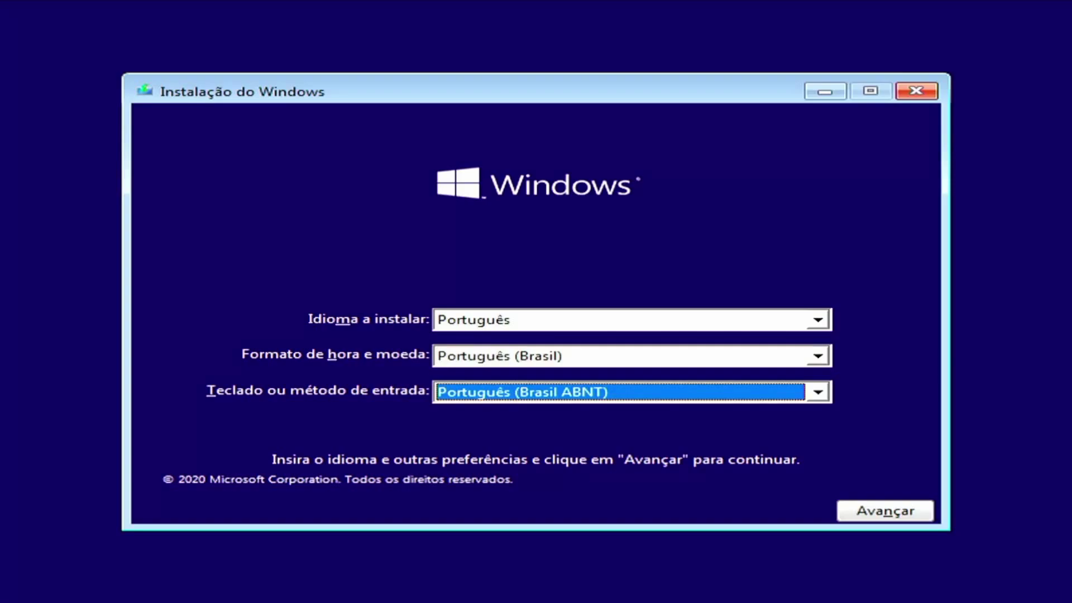
key(Down)
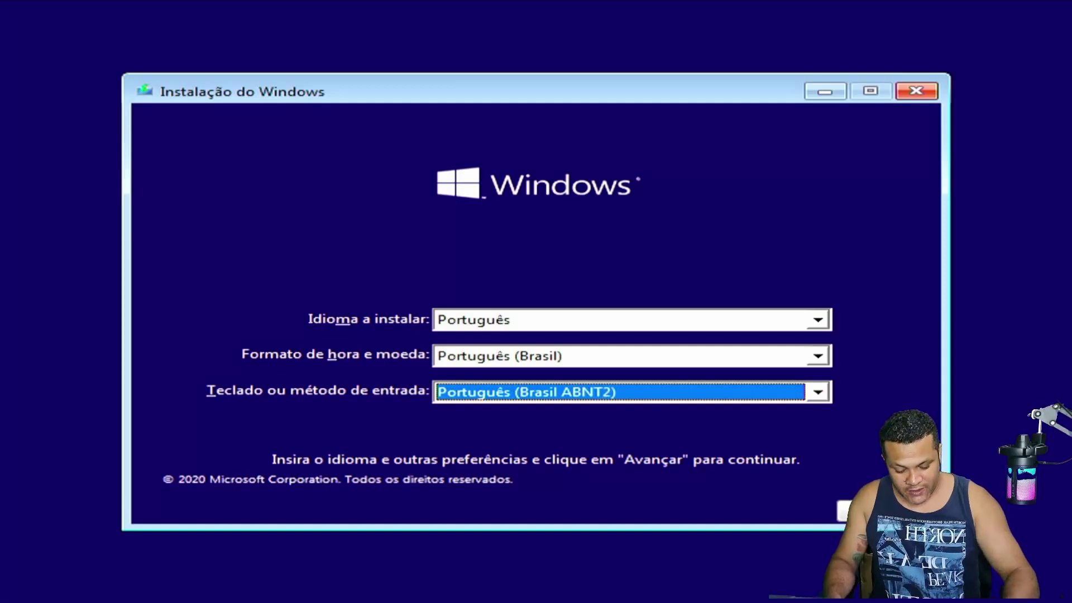
key(Tab)
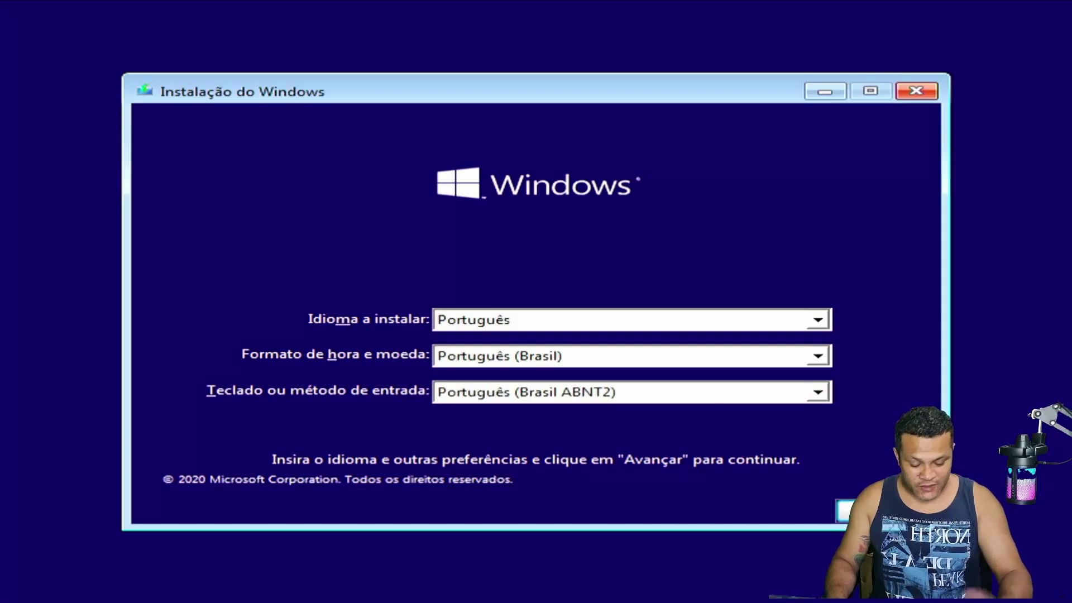
key(Return)
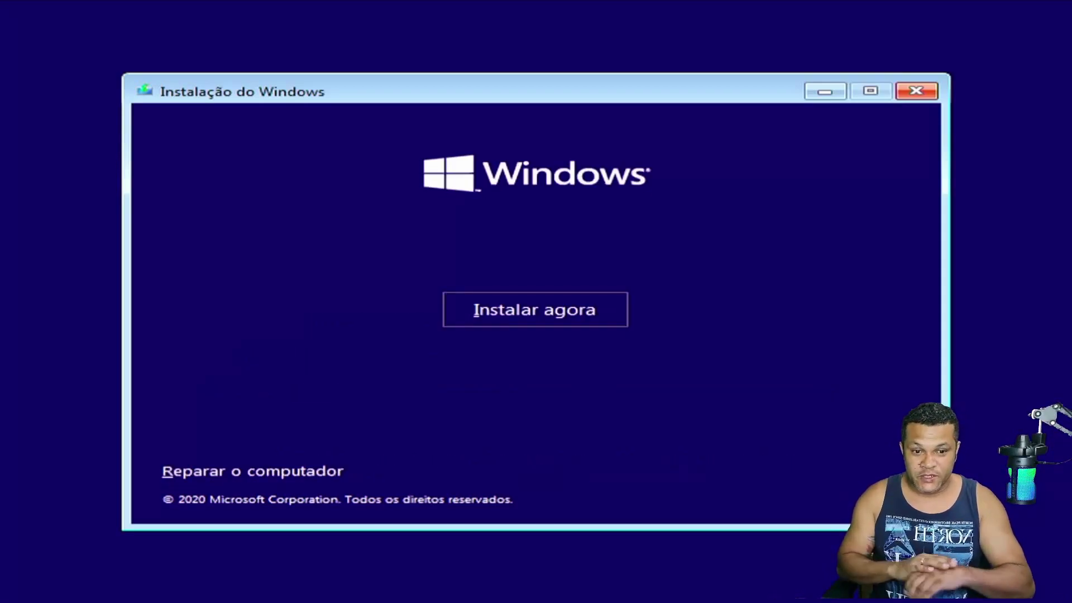
key(Tab)
key(Tab)
key(Return)
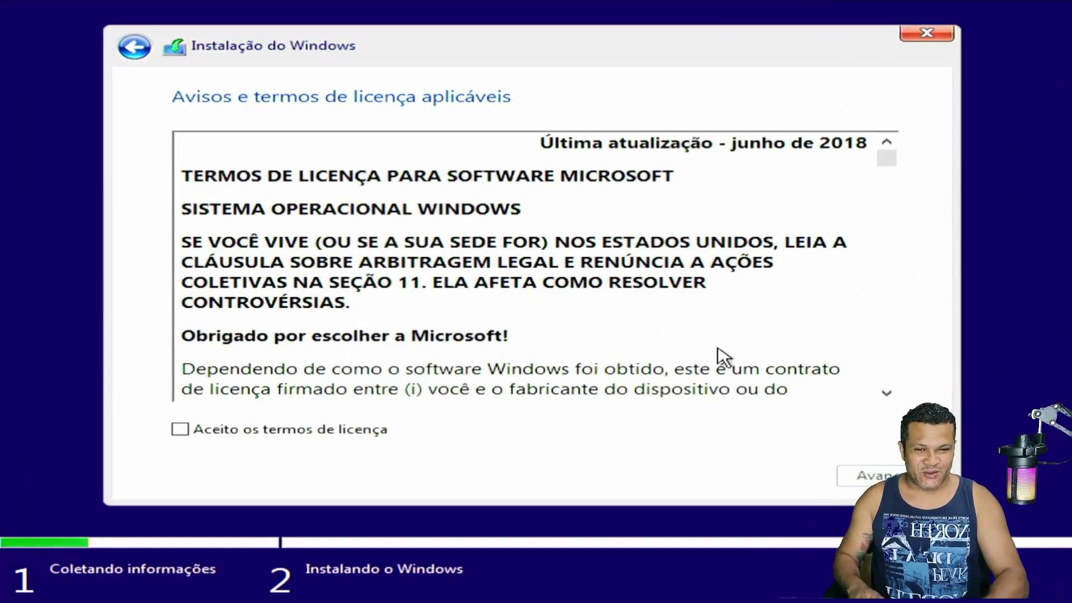
Accept the license terms and choose the Personalizada installation type, which installs only Windows
click(333, 435)
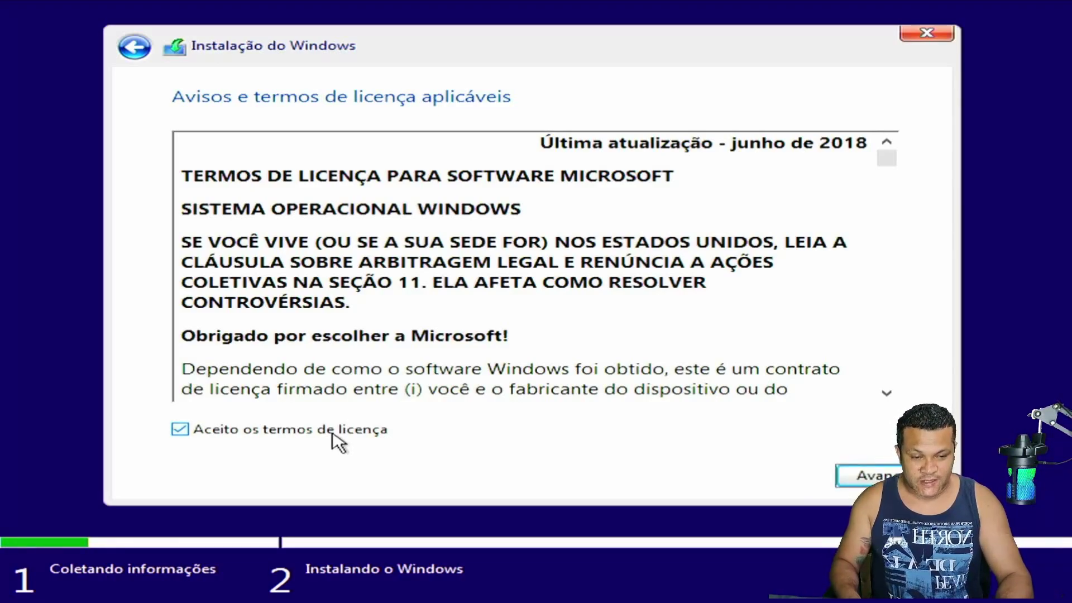
key(Return)
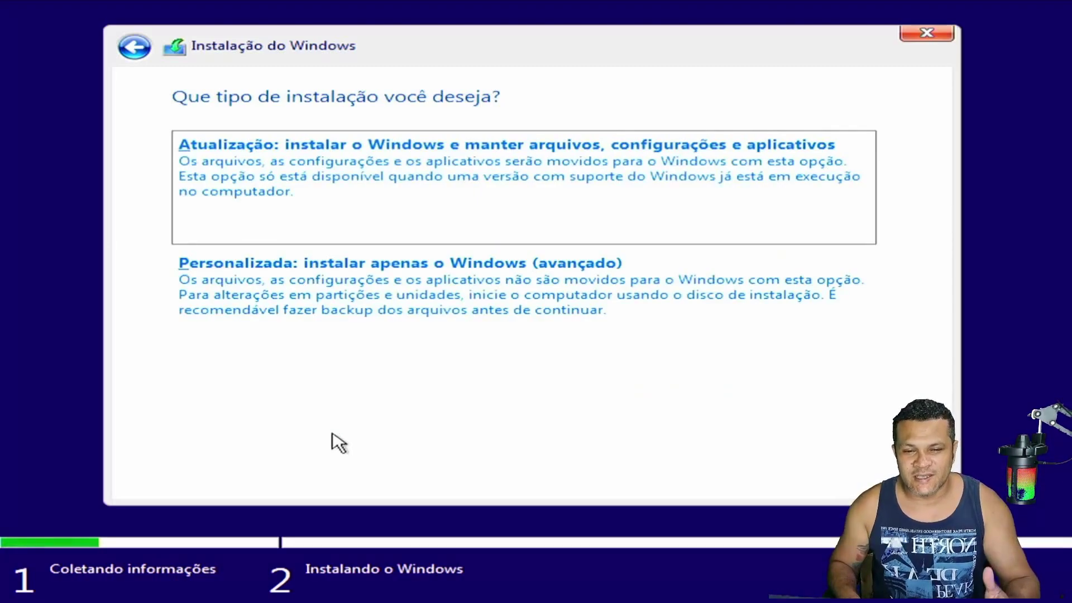
key(Tab)
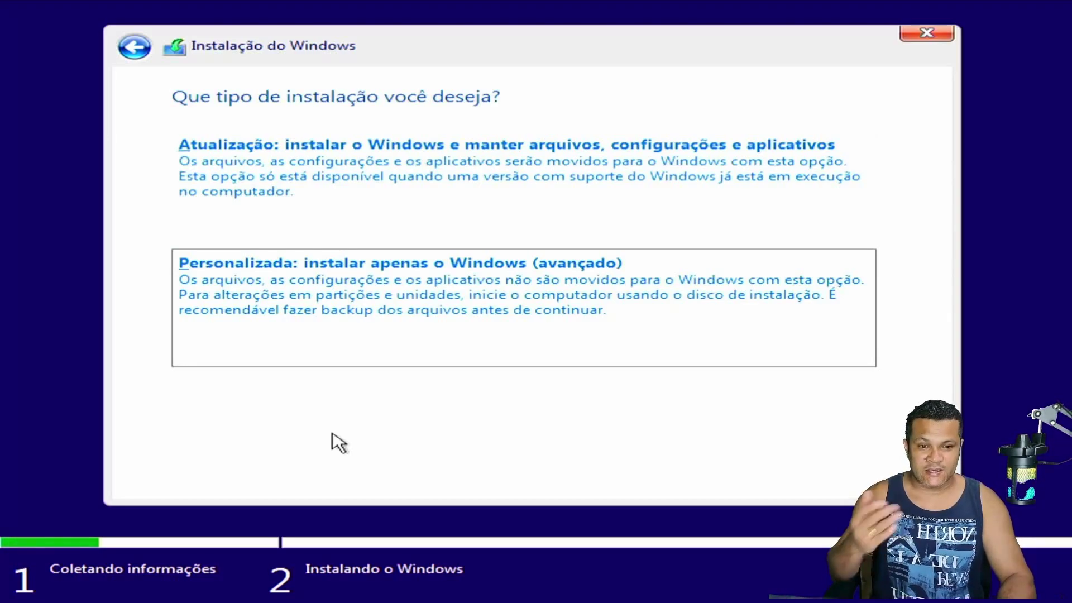
key(Return)
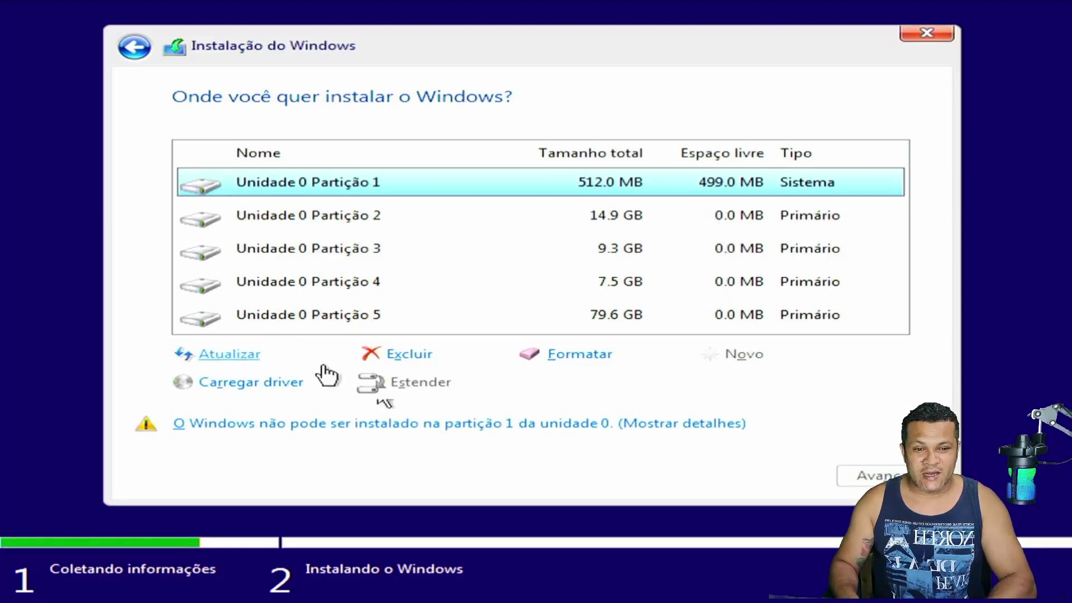
Delete the 512 MB system partition and the 14.9 GB, 9.3 GB and 7.5 GB primary partitions of Unidade 0
click(407, 357)
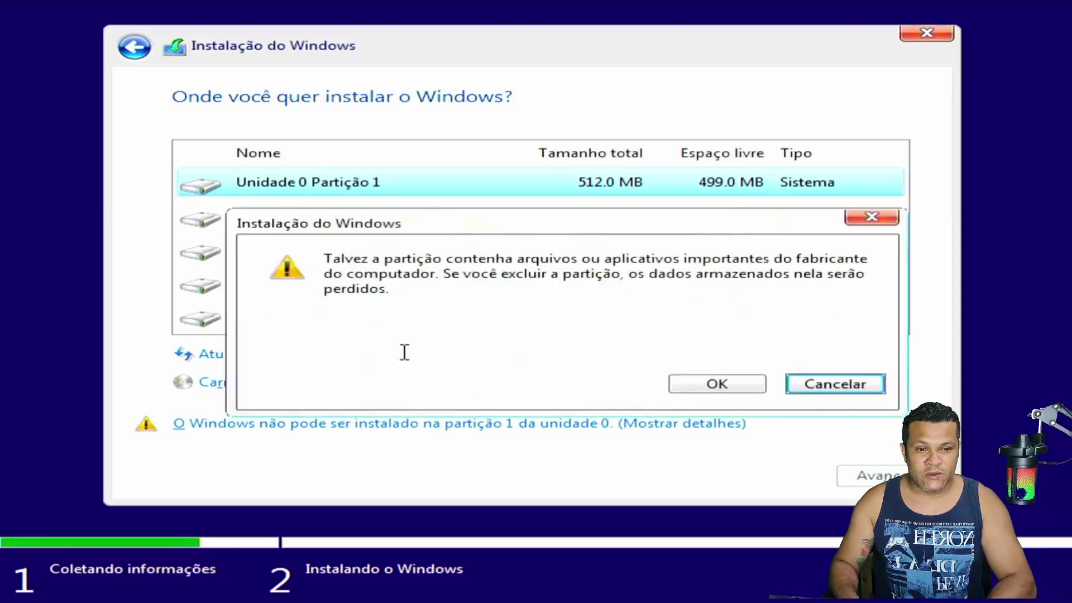
key(Return)
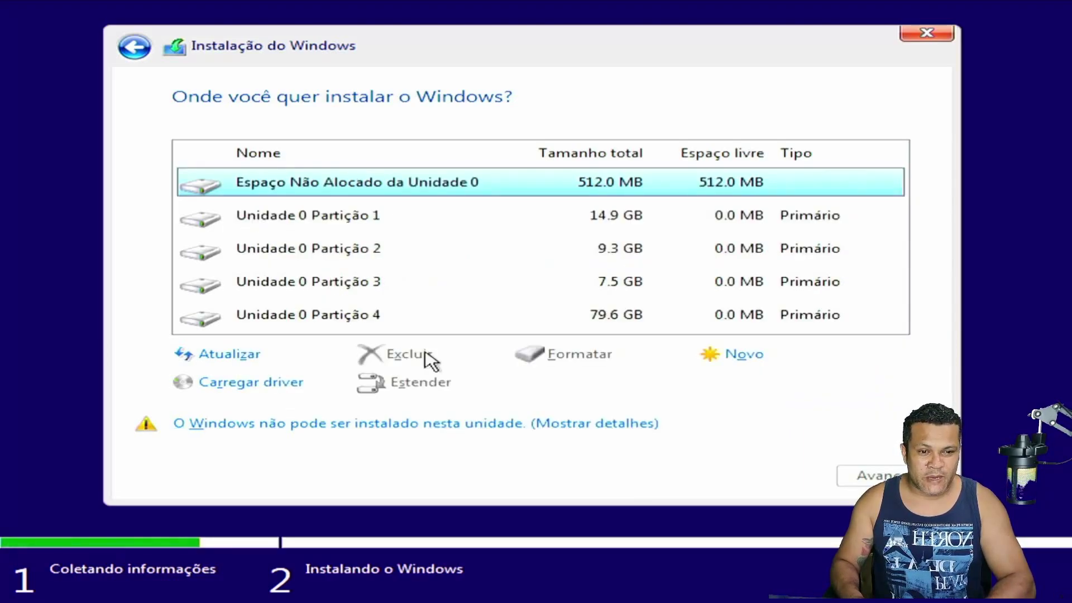
click(358, 219)
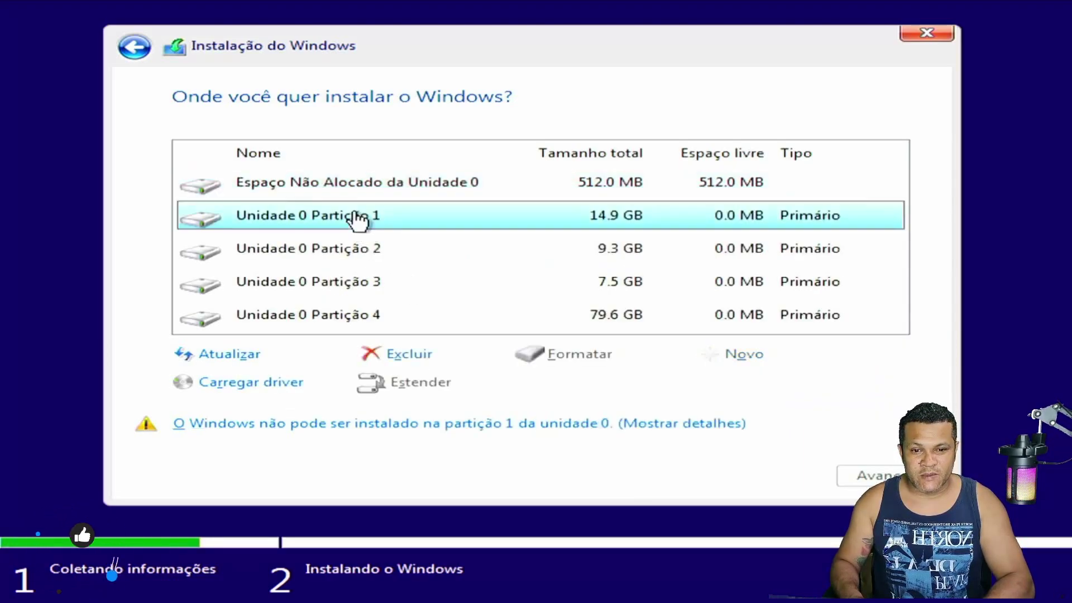
click(398, 360)
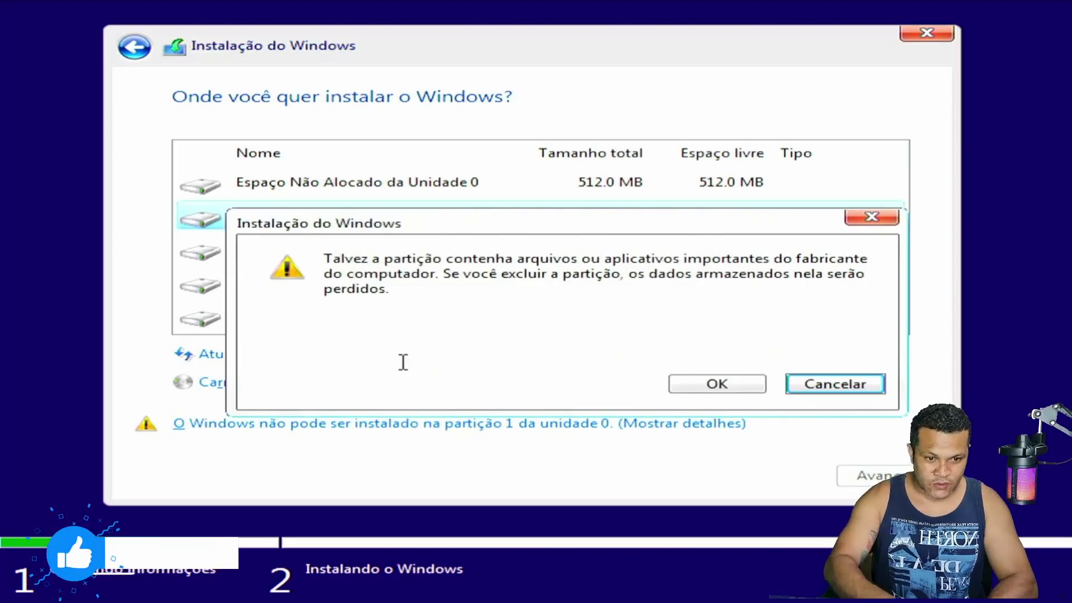
key(Return)
click(357, 219)
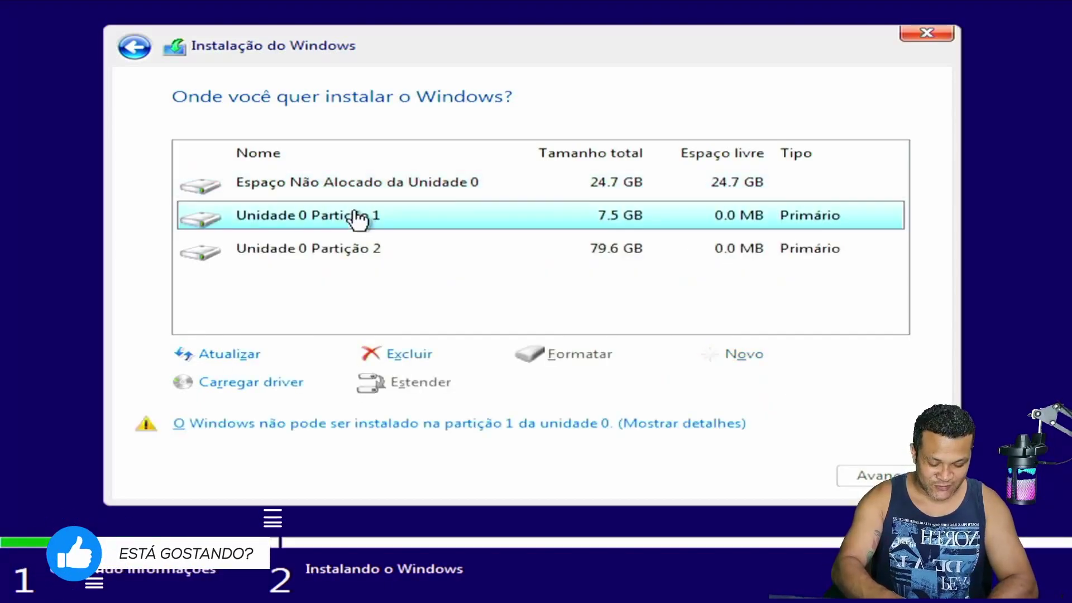
click(404, 354)
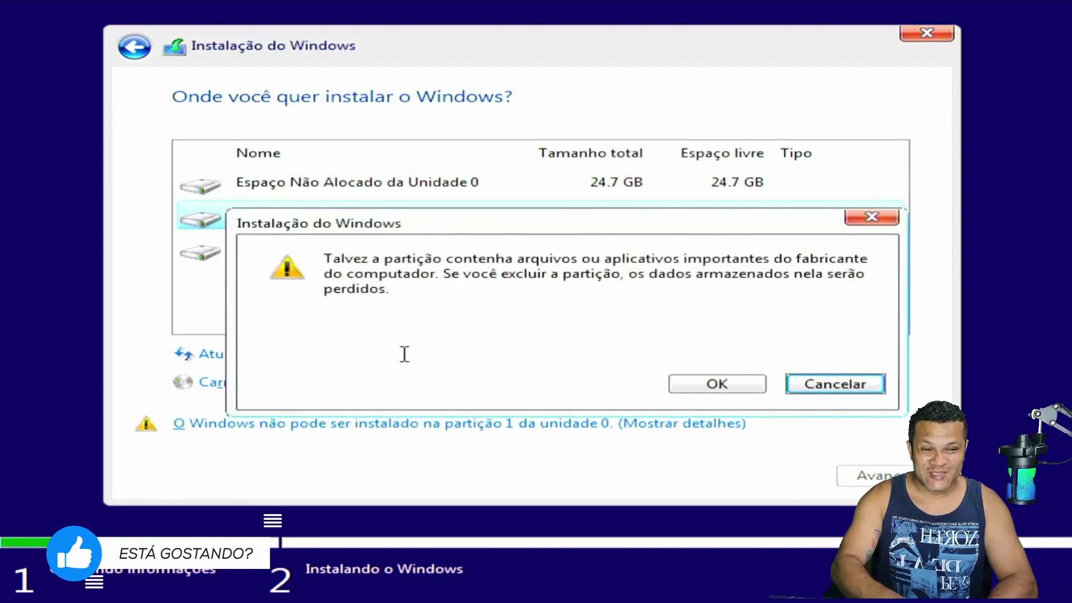
key(Tab)
key(Return)
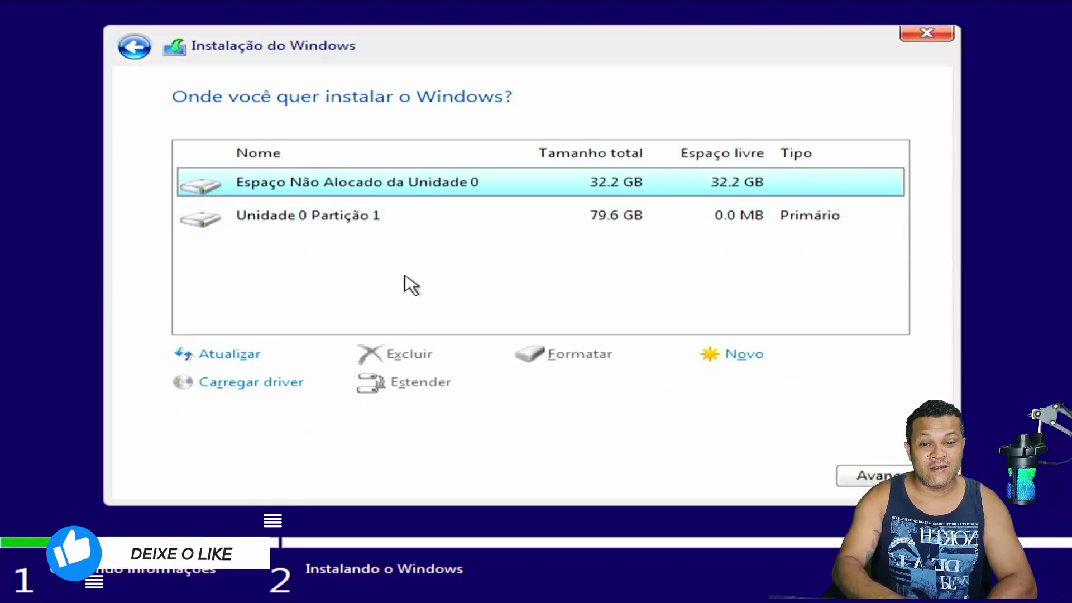
Delete the remaining 79.6 GB partition and install Windows on the unallocated space of Unidade 0
click(360, 226)
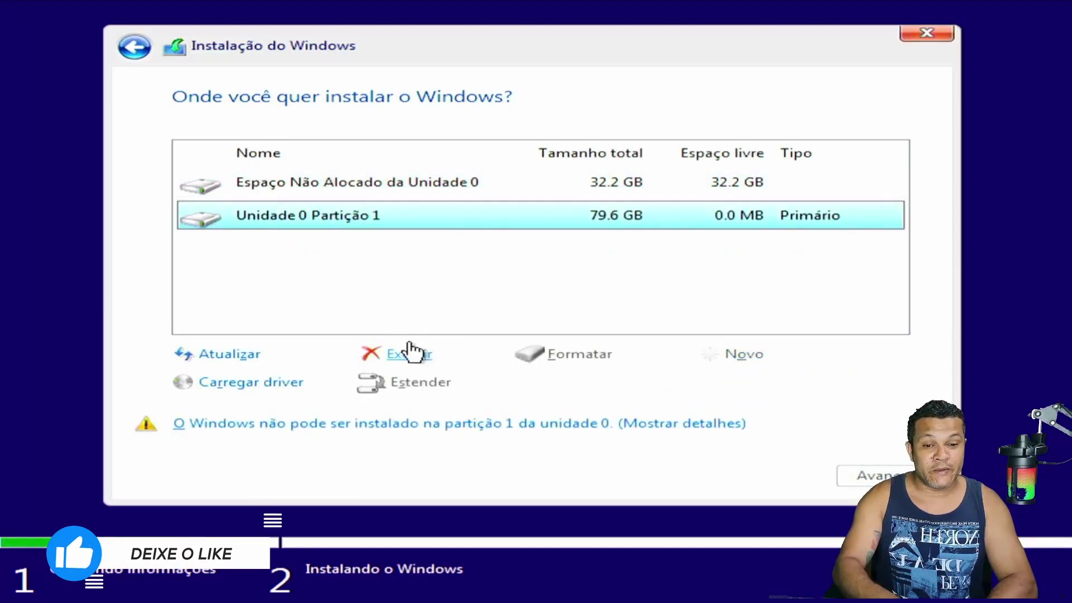
click(413, 355)
key(Tab)
key(Return)
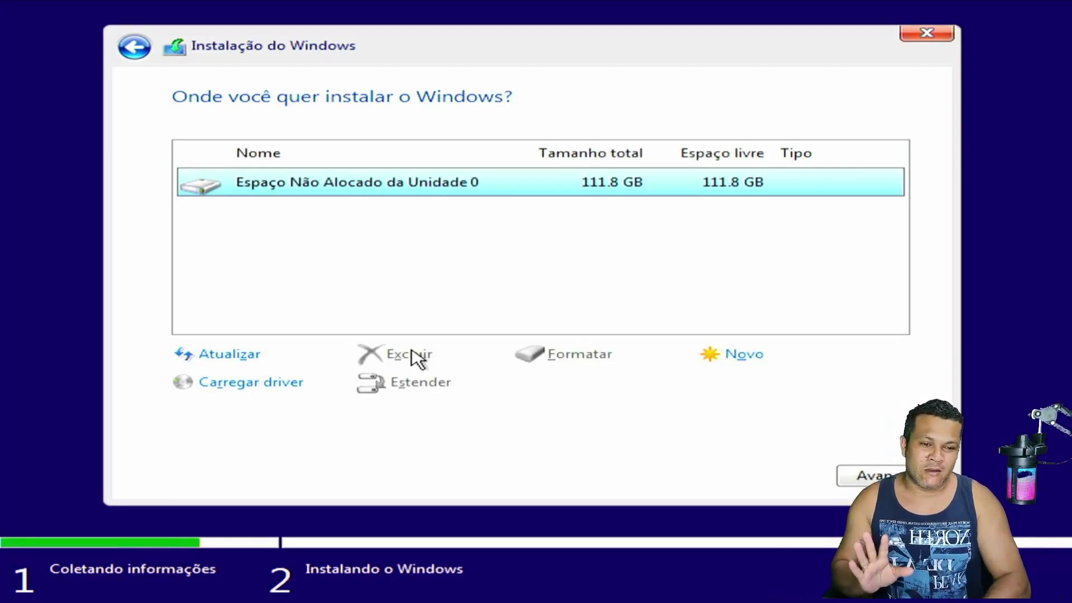
click(857, 478)
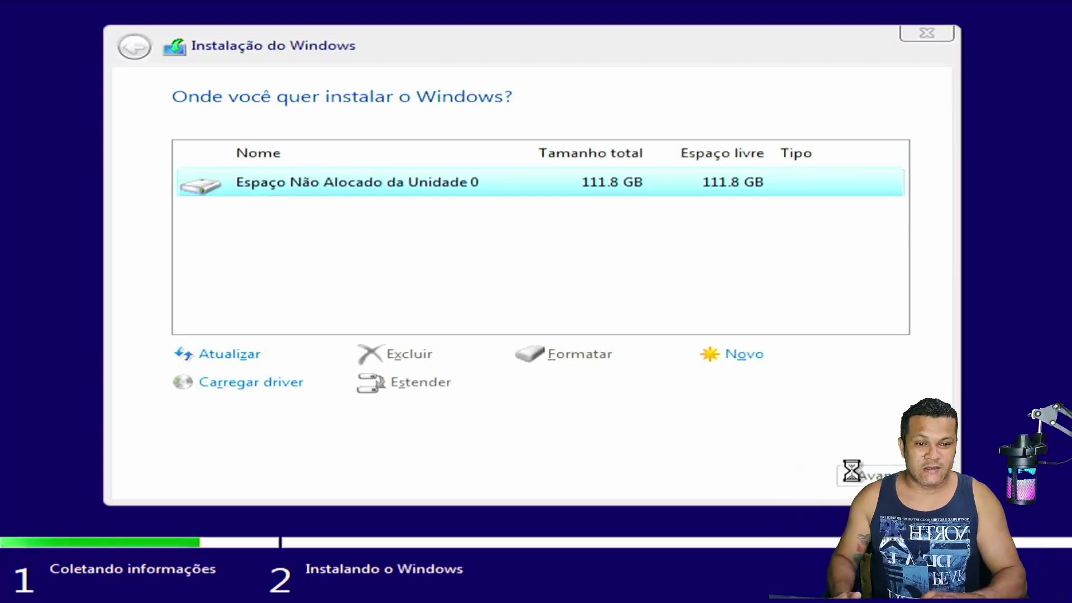
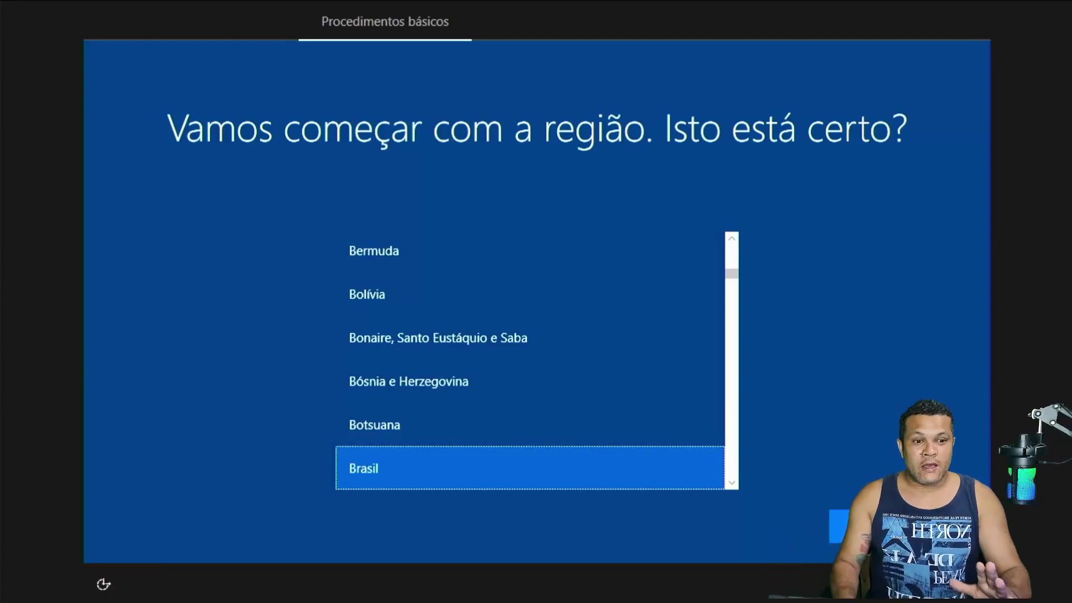
Confirm Brasil as the region and Português (Brasil ABNT2) as the only keyboard layout, skipping a second one
key(Return)
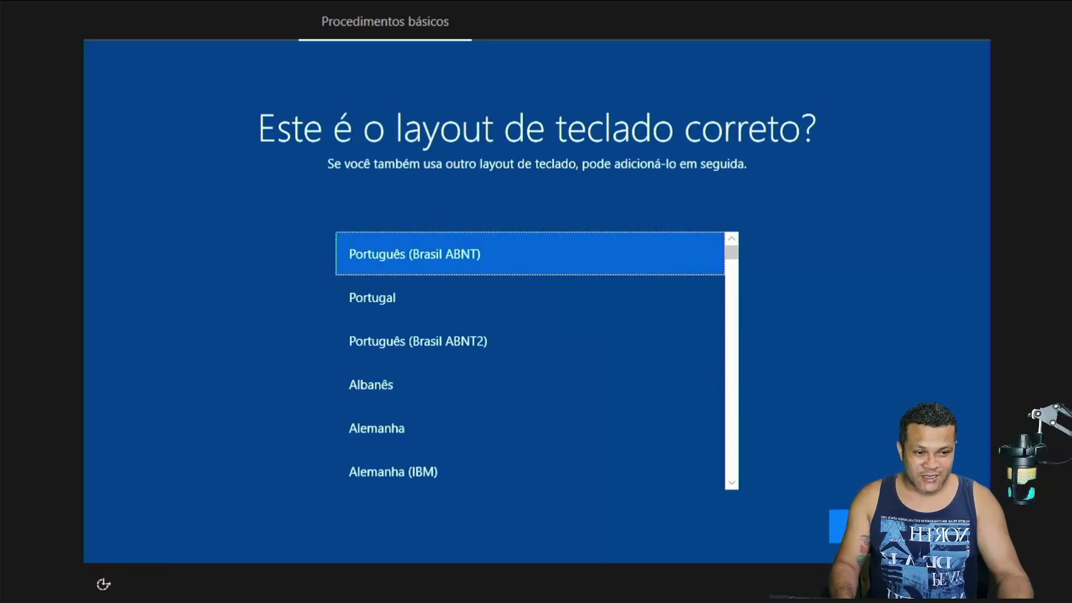
key(Down)
key(Down)
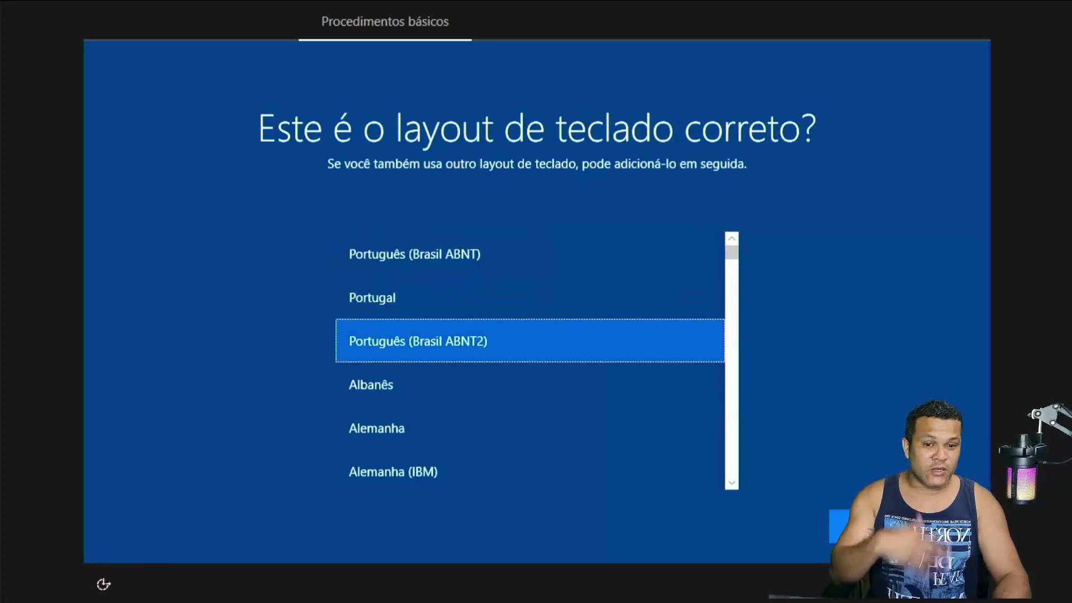
key(Return)
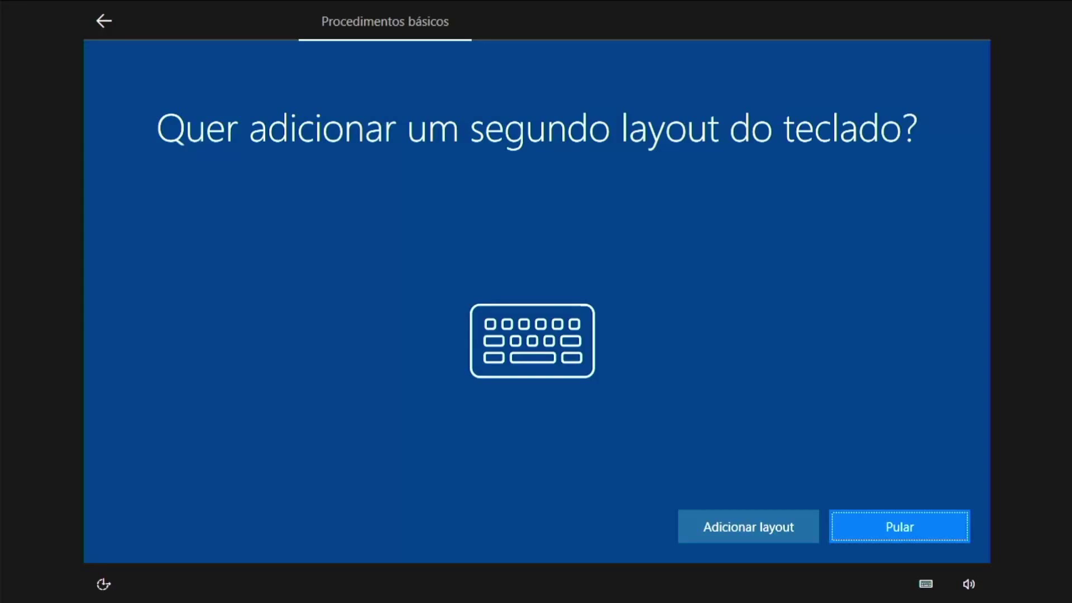
key(Return)
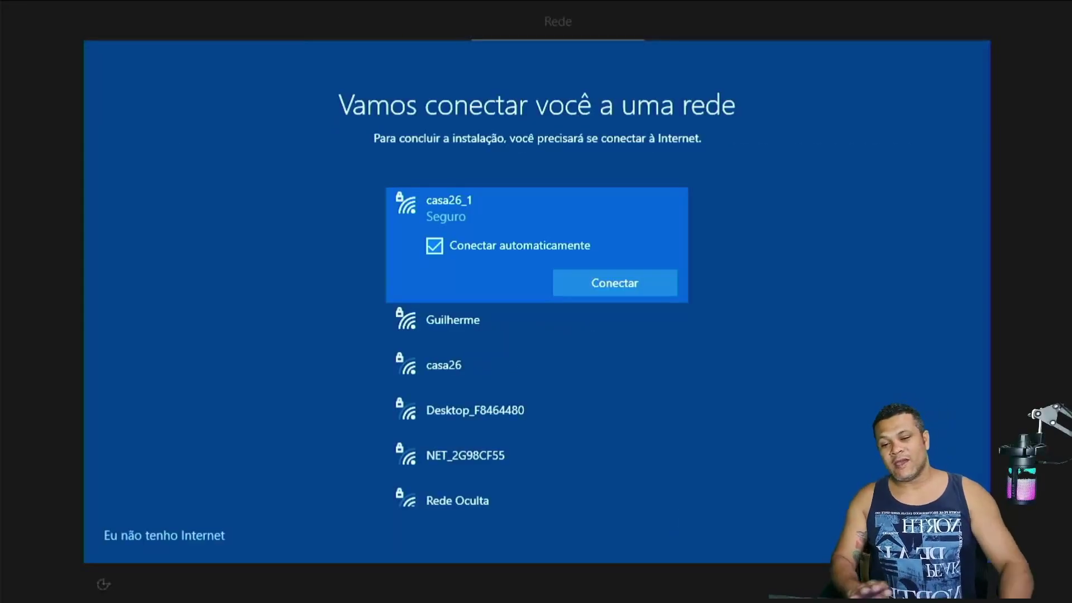
Skip the network connection and continue with the limited configuration
click(175, 540)
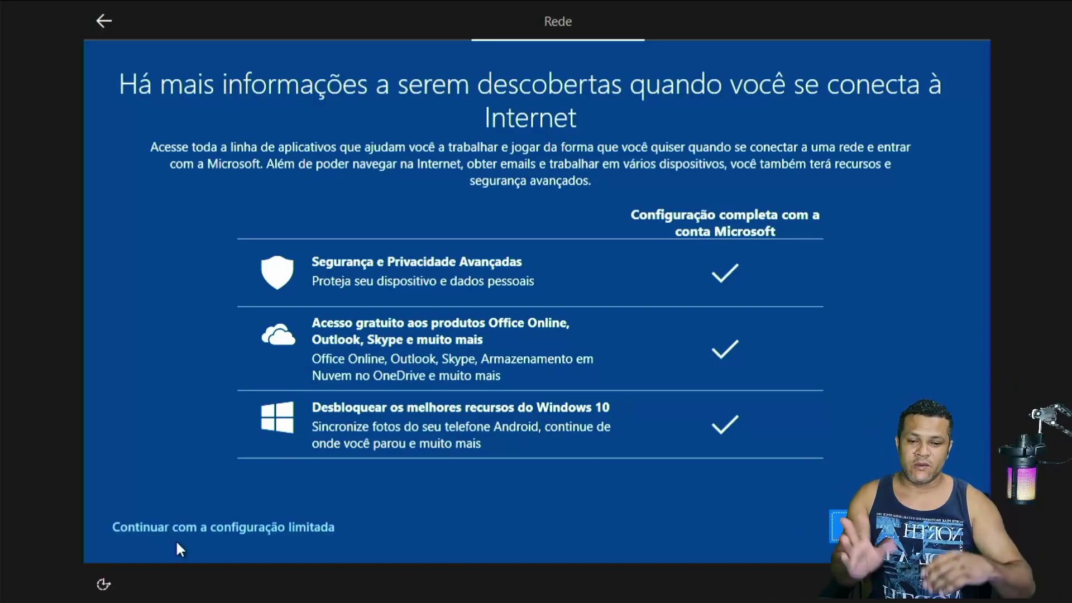
click(221, 535)
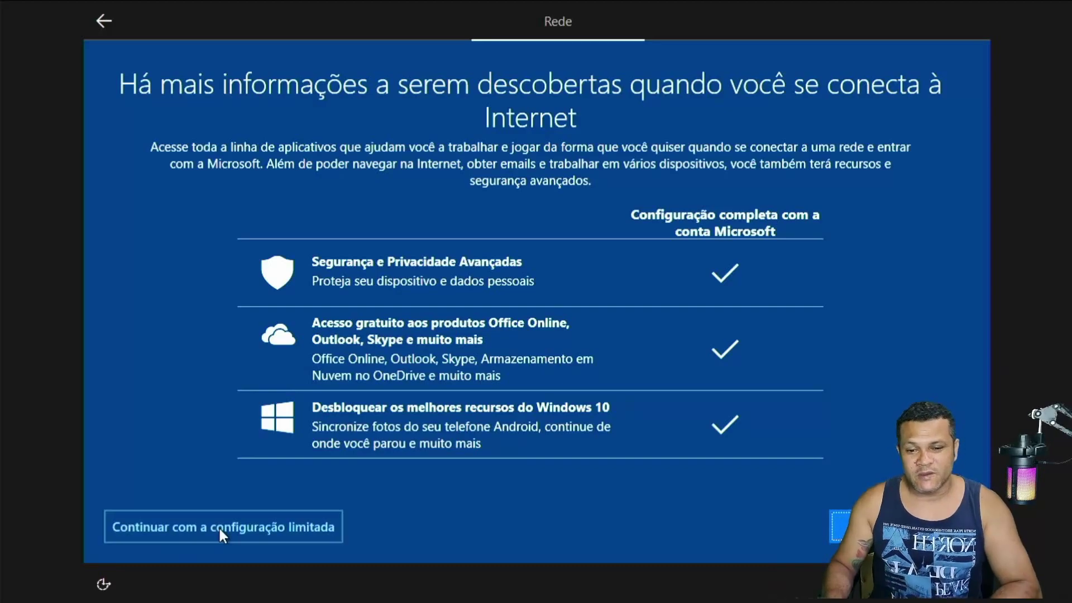
click(221, 530)
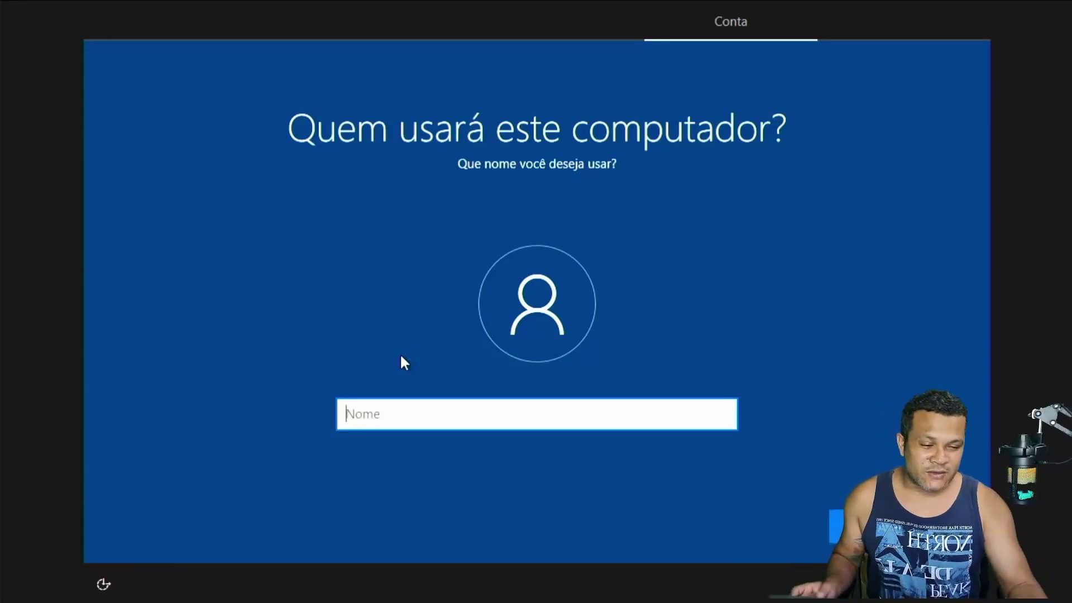
Enter the user's name for the local account and leave its password blank
text(Levi)
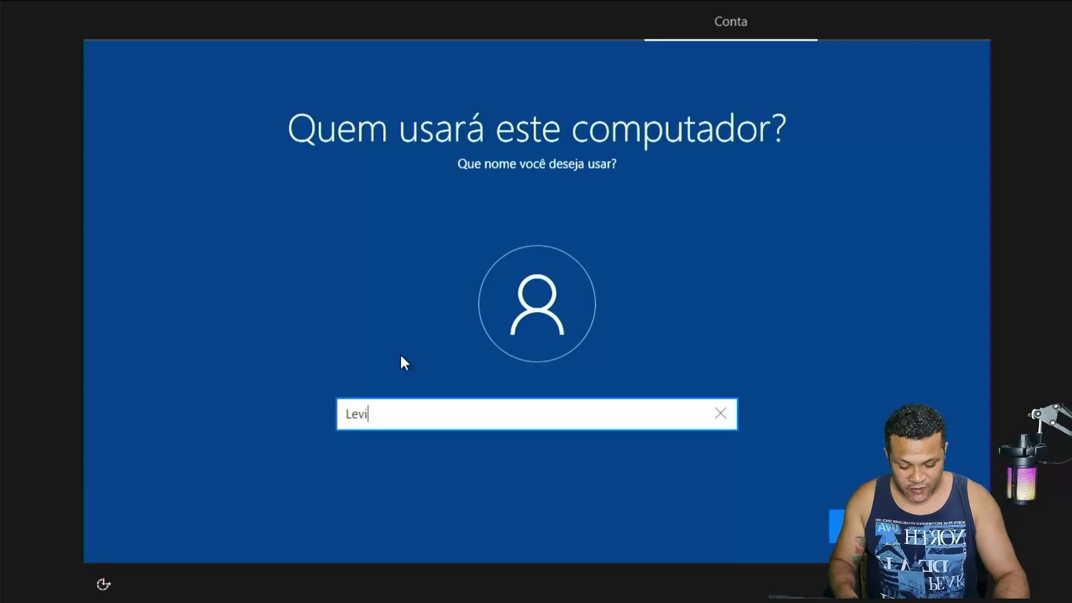
key(Return)
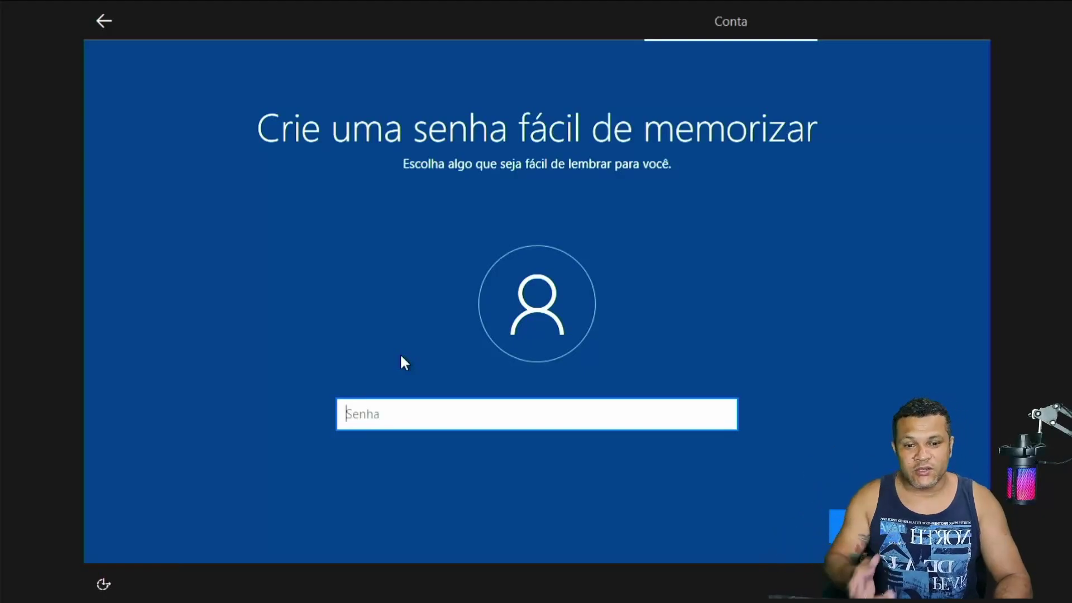
key(Return)
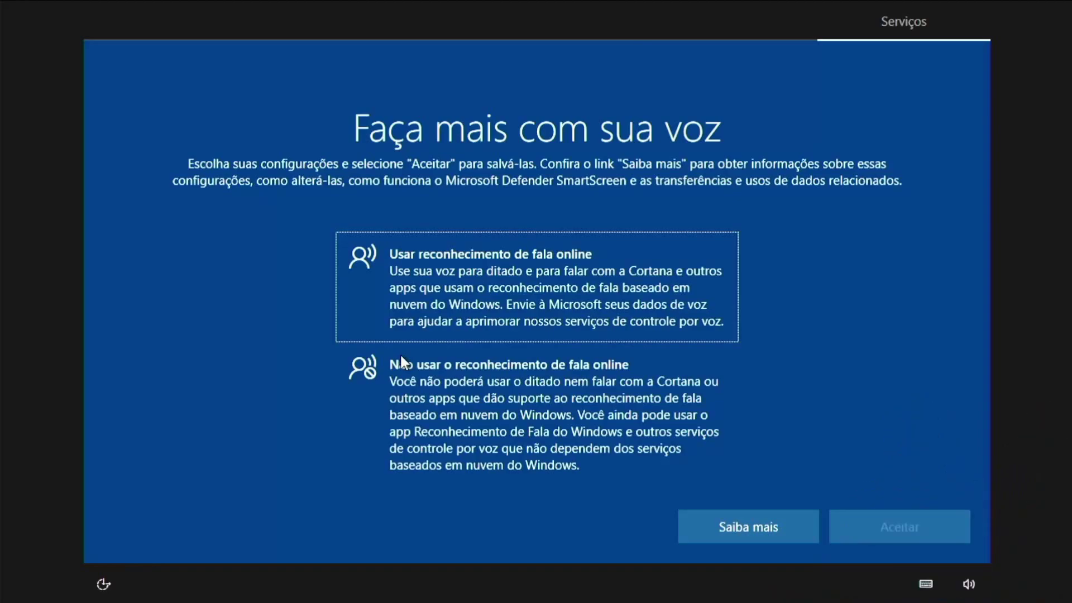
Accept the use of online speech recognition and choose Não for location access by Microsoft and apps
click(438, 275)
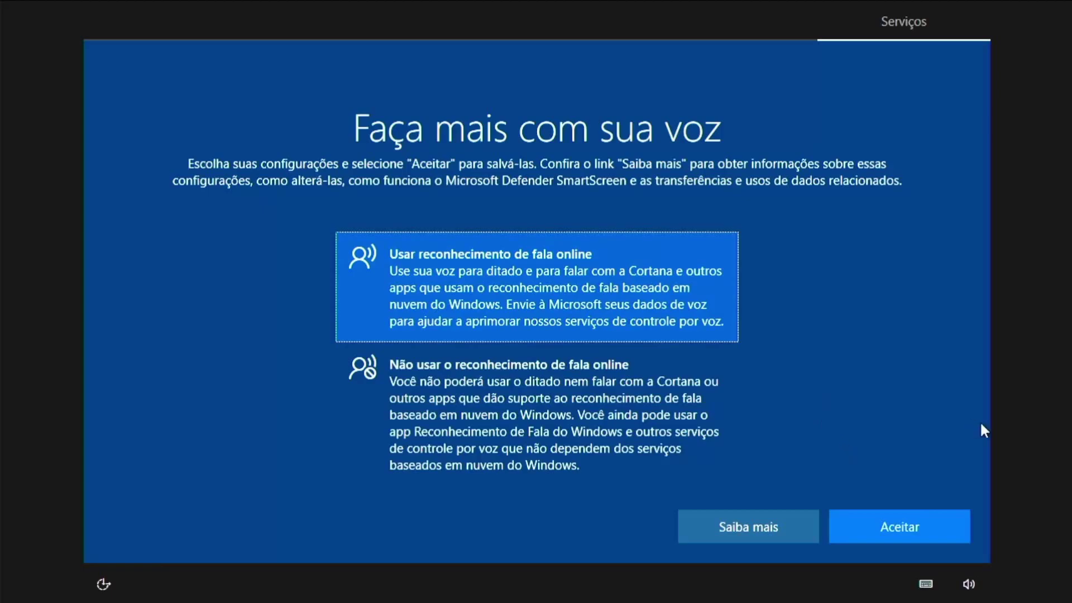
click(922, 532)
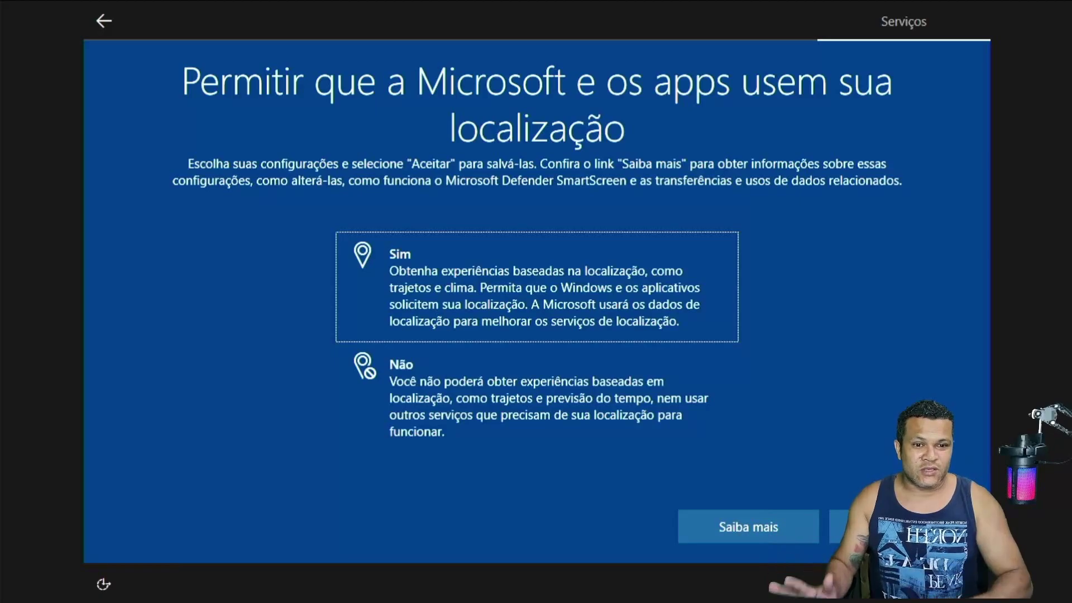
click(592, 433)
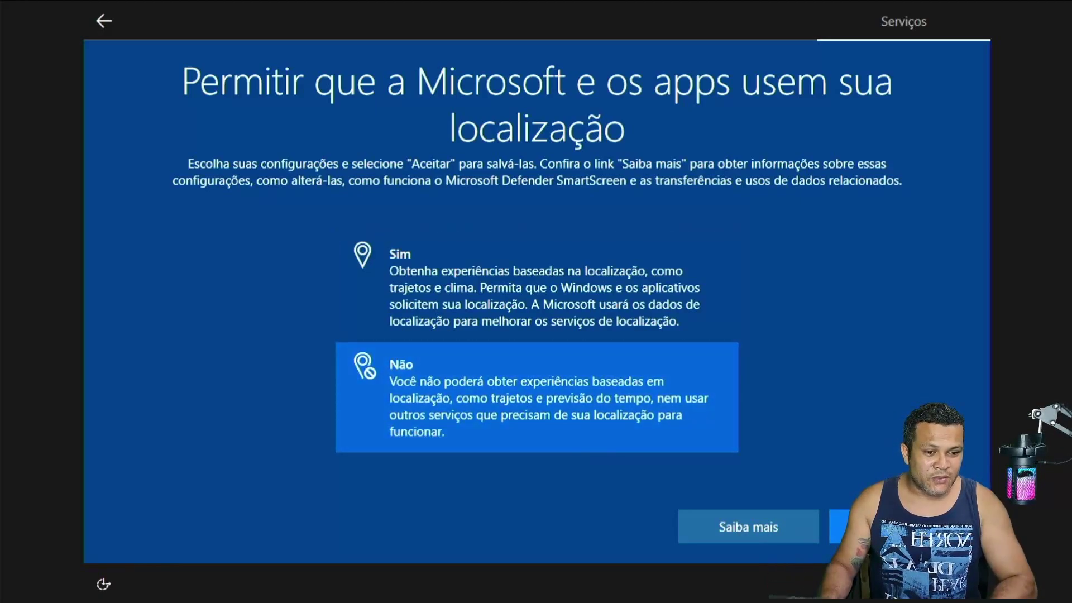
click(841, 527)
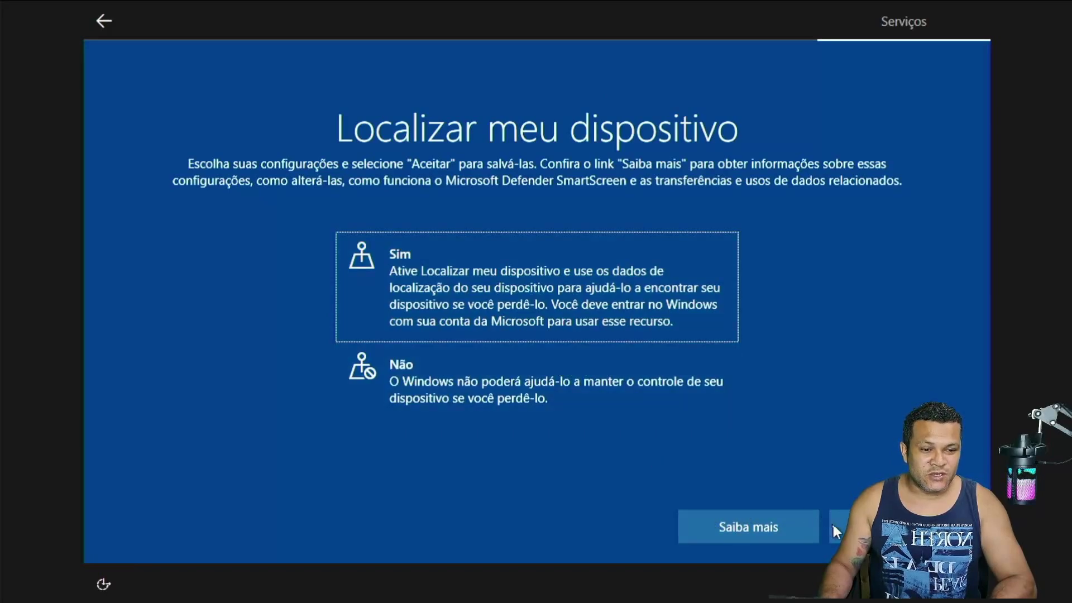
Choose Sim for finding the device and send only the required diagnostic data (Enviar dados de diagnóstico necessários) to Microsoft
click(610, 296)
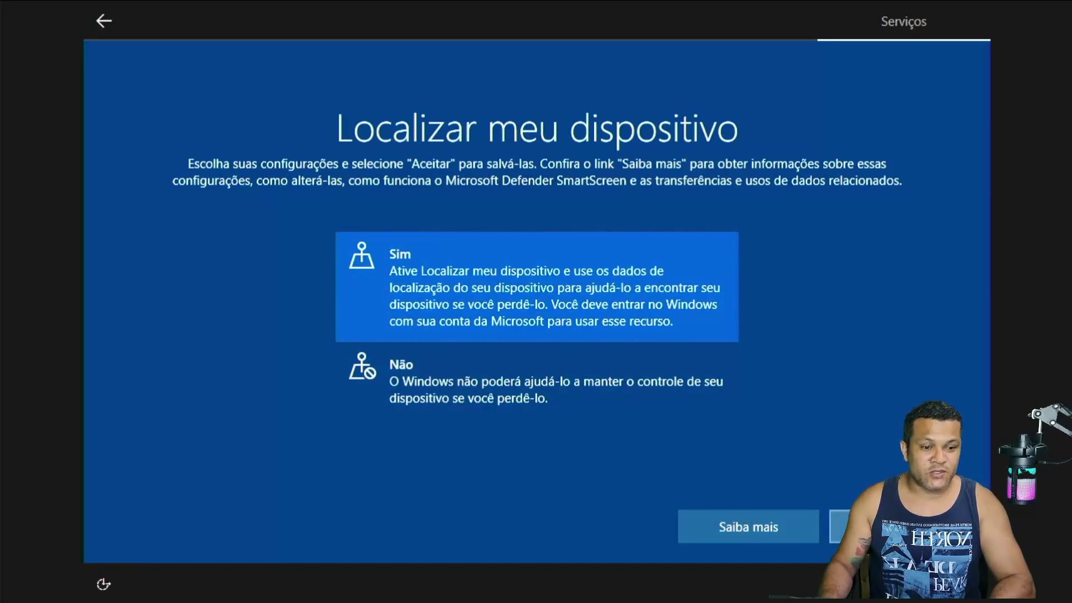
click(841, 526)
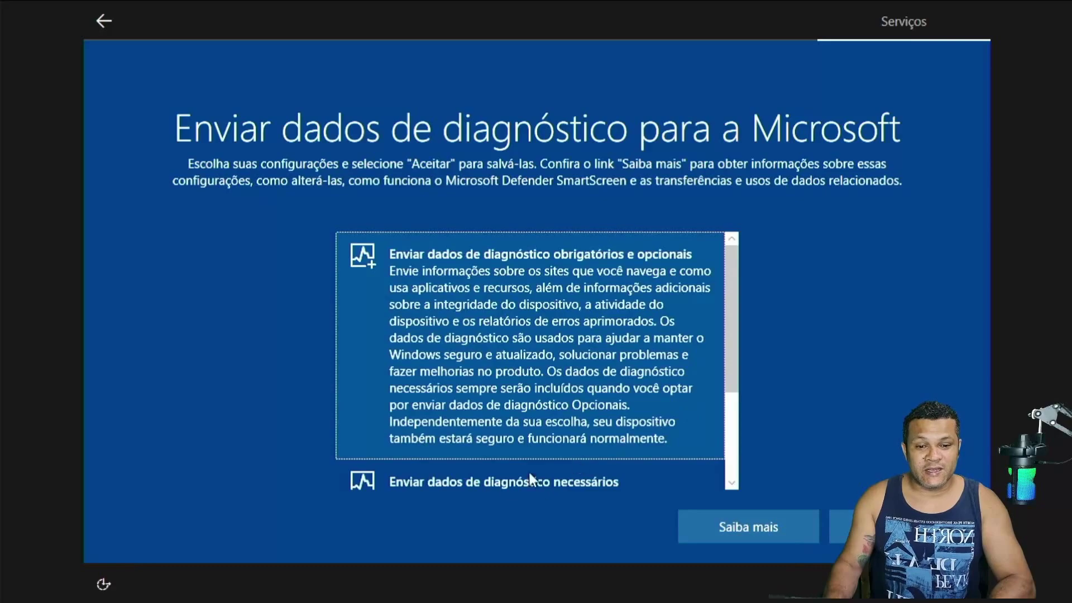
drag(733, 328, 729, 423)
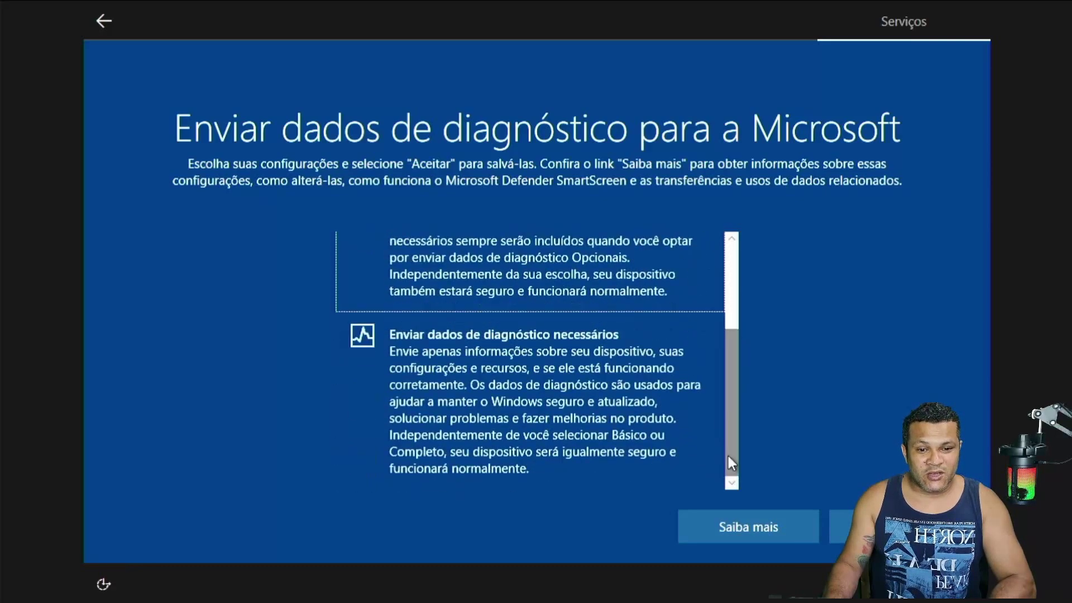
click(559, 369)
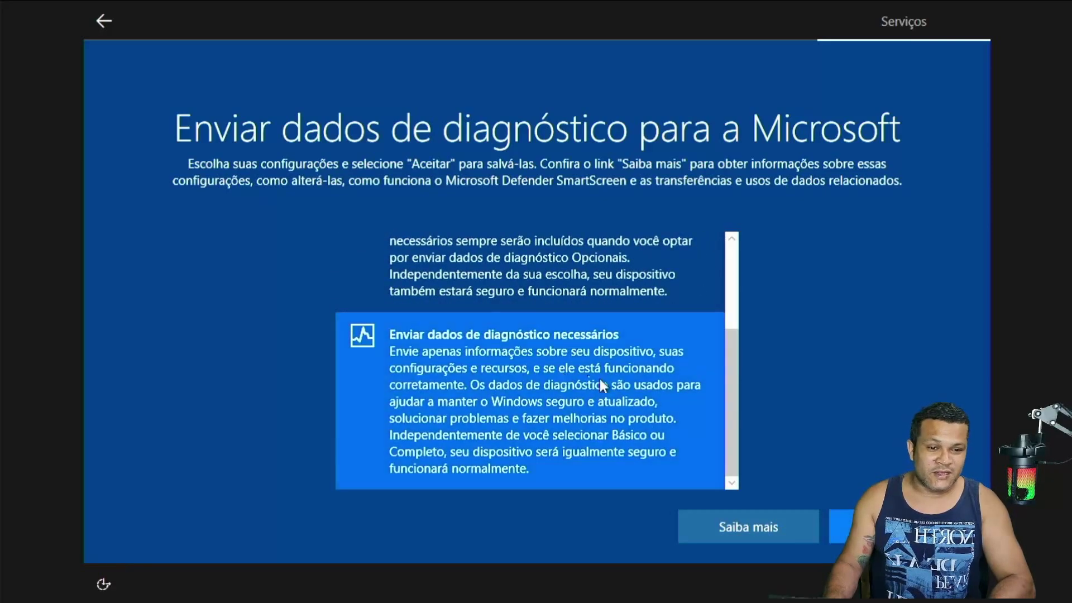
click(839, 525)
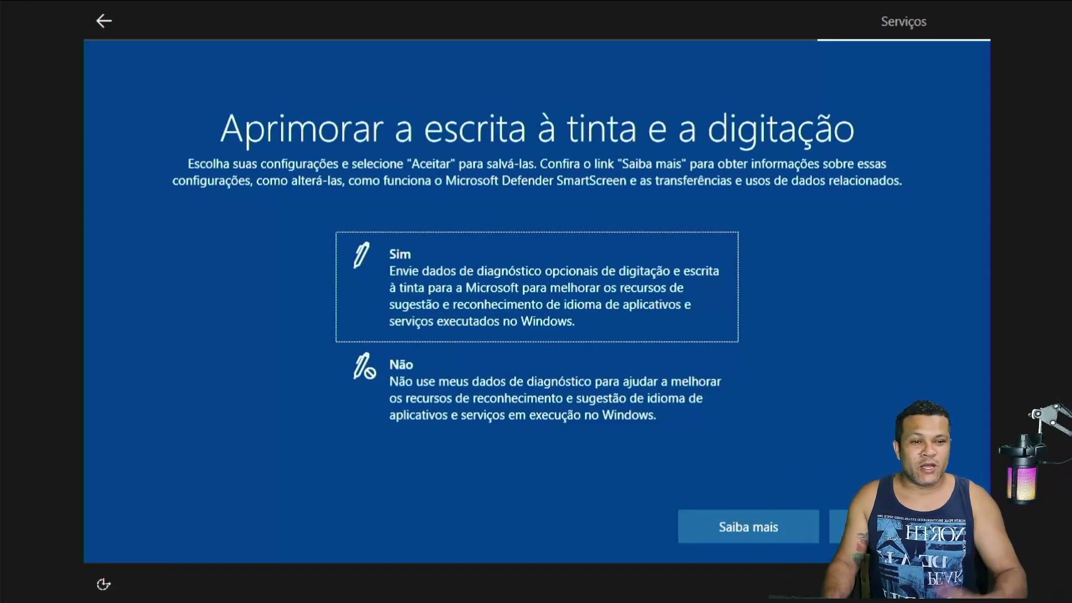
Choose Sim for improving inking and typing, and Não for personalized experiences and for apps using the advertising ID
double_click(602, 323)
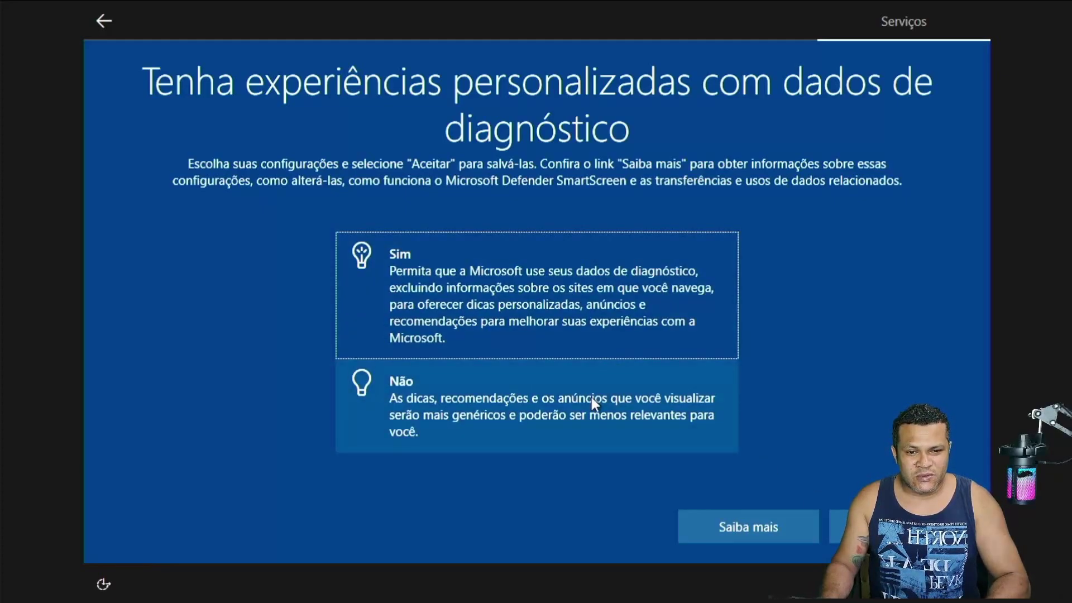
click(592, 310)
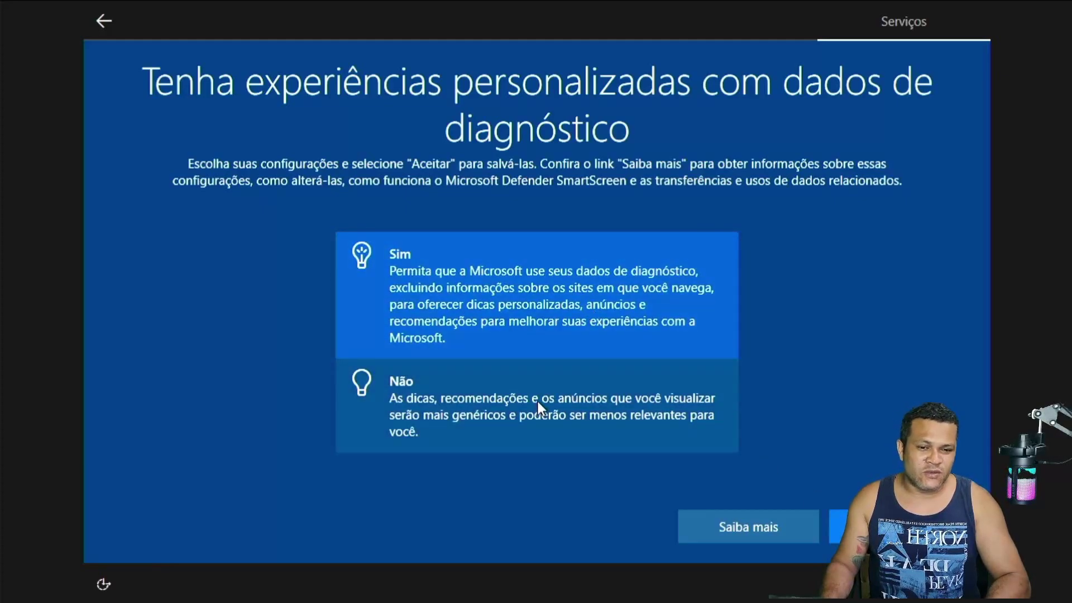
click(538, 401)
click(854, 526)
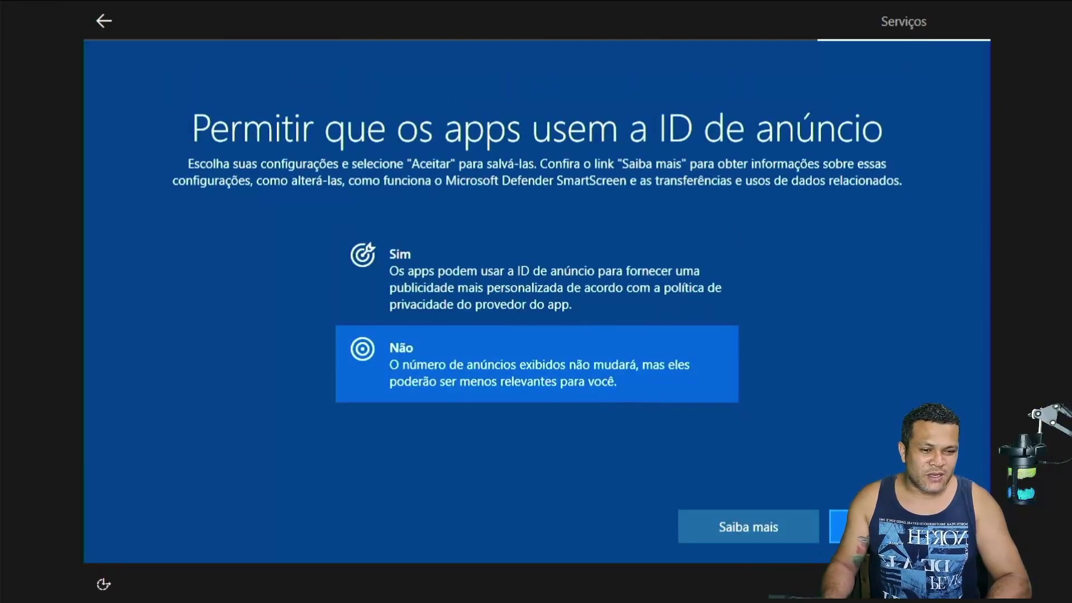
click(855, 527)
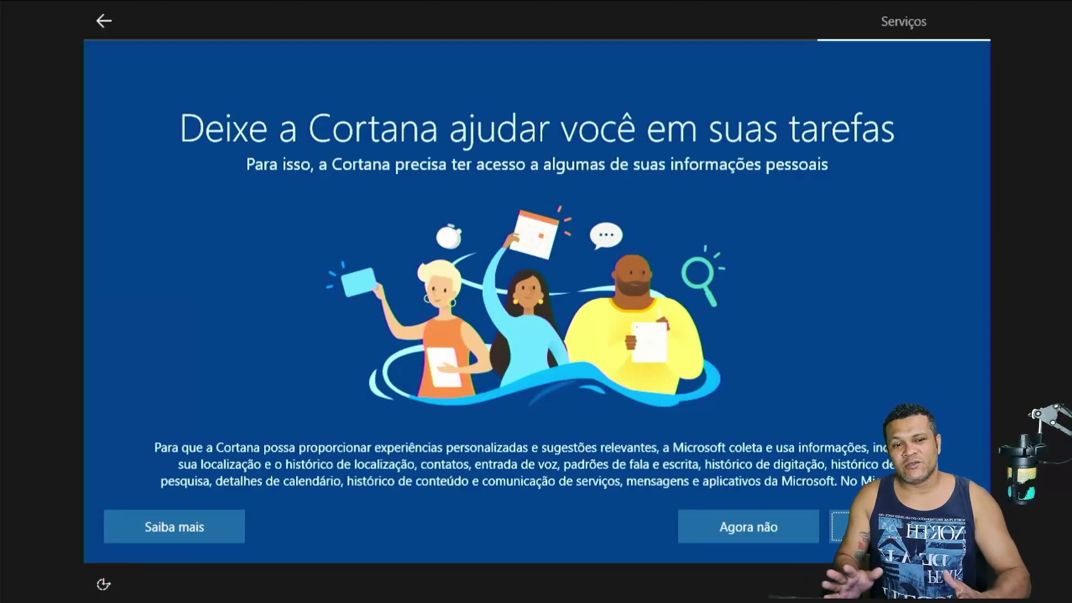
Decline Cortana's help to finish the setup and postpone the Microsoft Edge introduction on the desktop
click(726, 517)
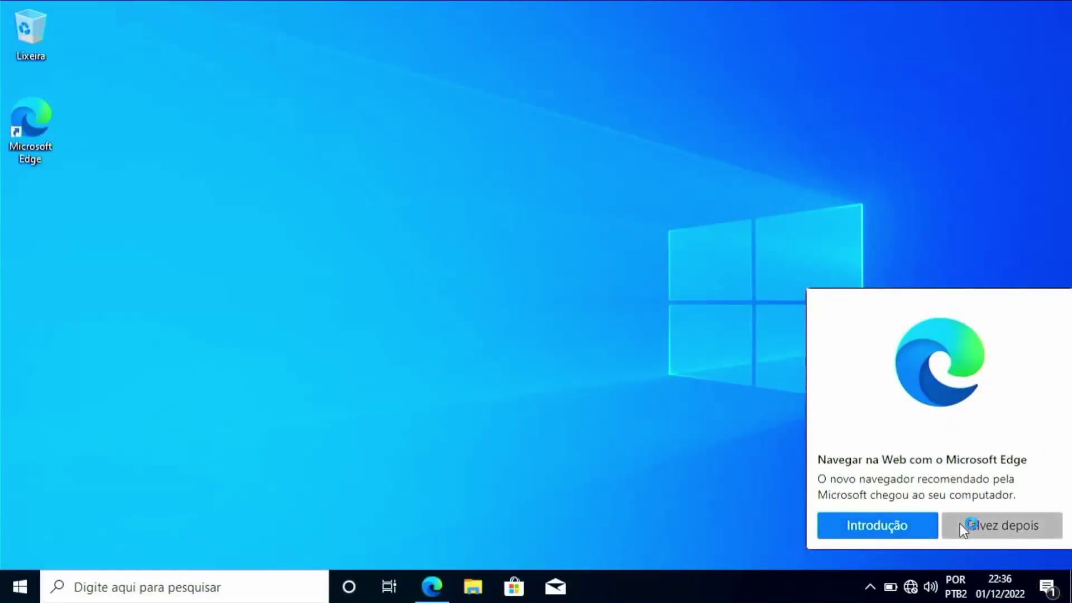
click(961, 524)
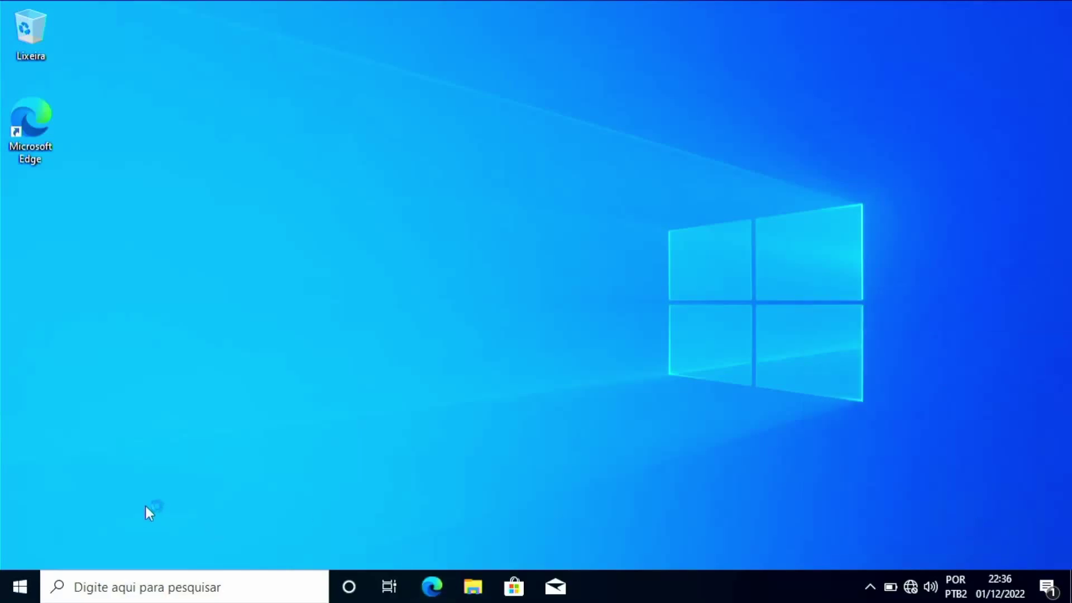
Look over the Start menu's apps and check the CPU performance and running processes in Task Manager, closing it when done
click(19, 586)
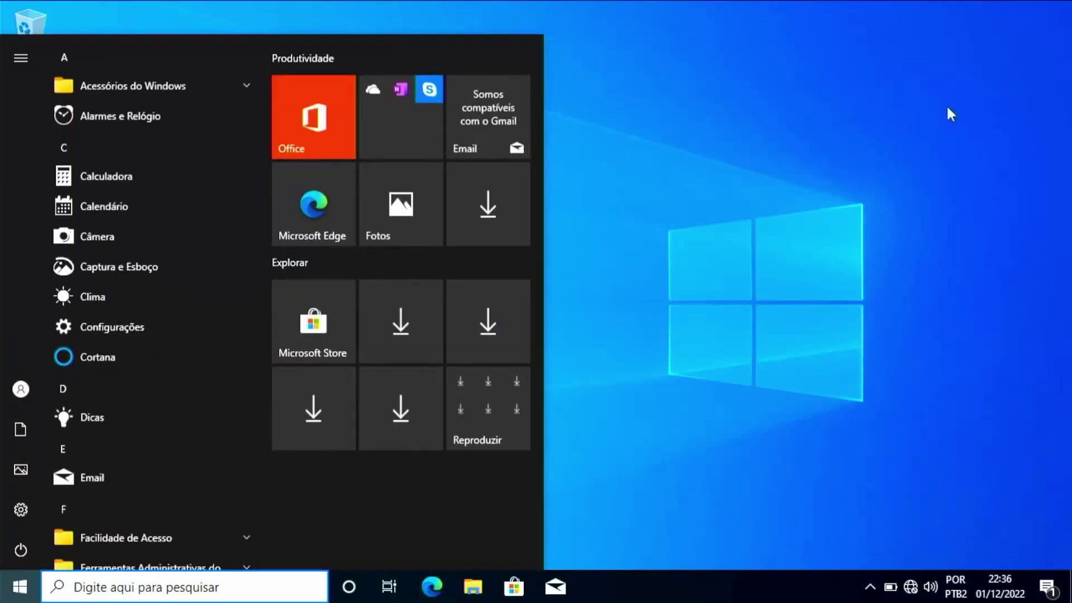
click(868, 147)
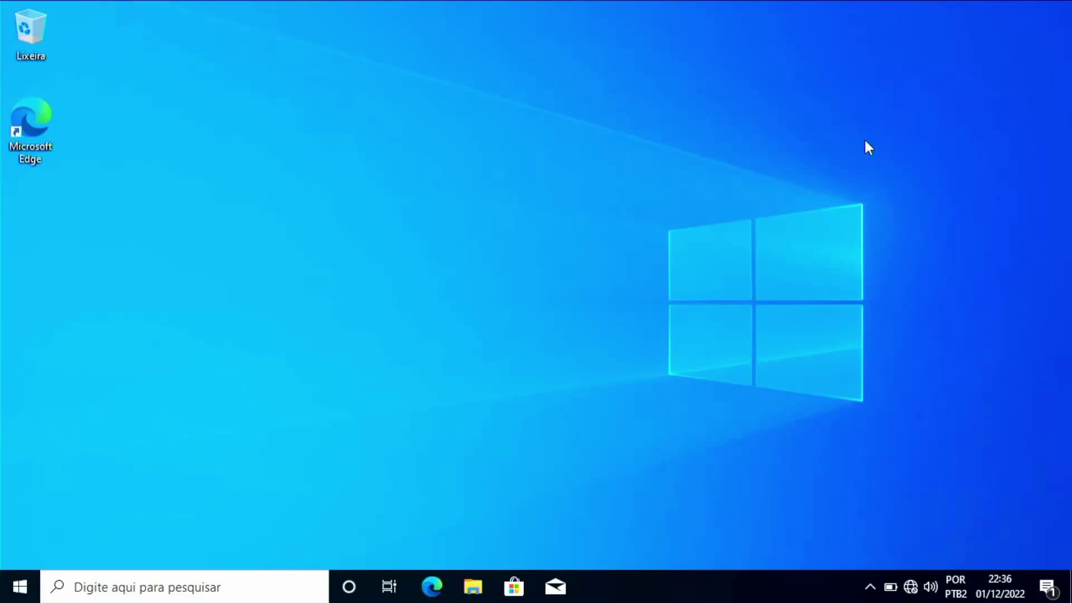
key(ctrl+shift+Escape)
click(111, 350)
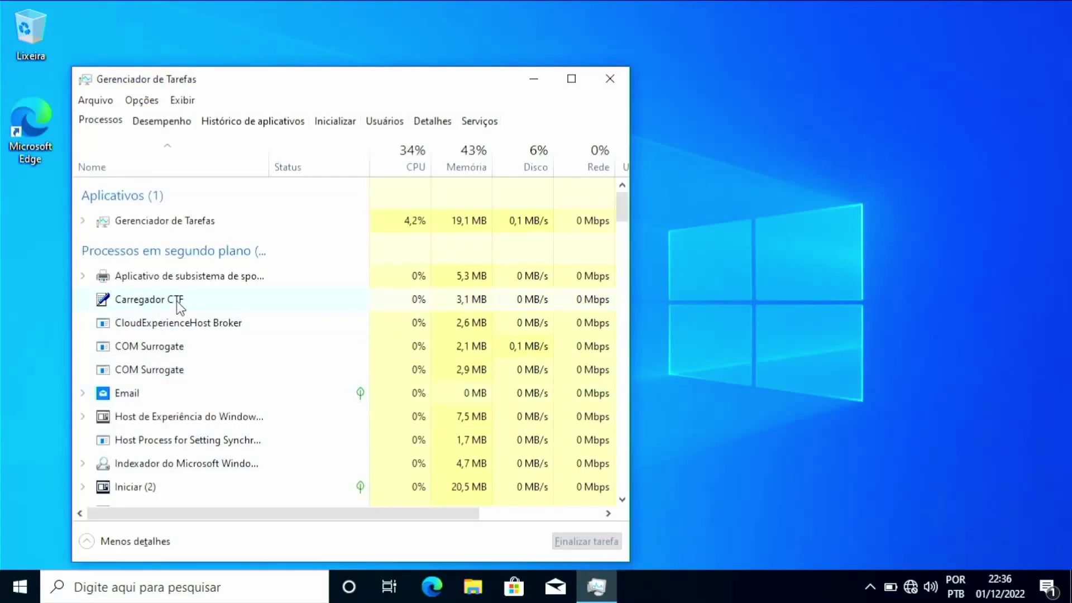
click(169, 122)
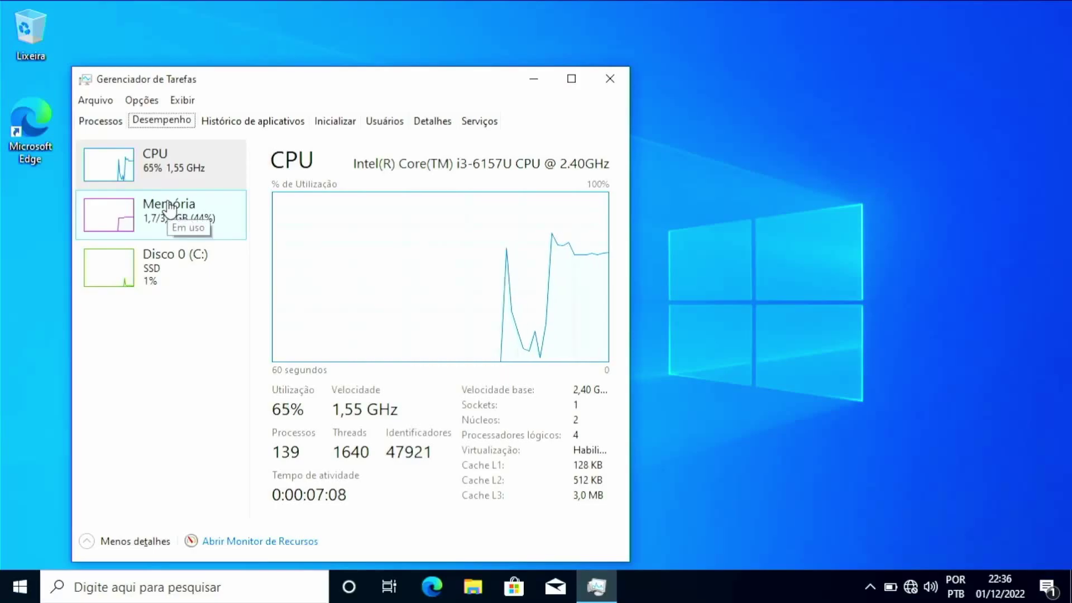
click(109, 120)
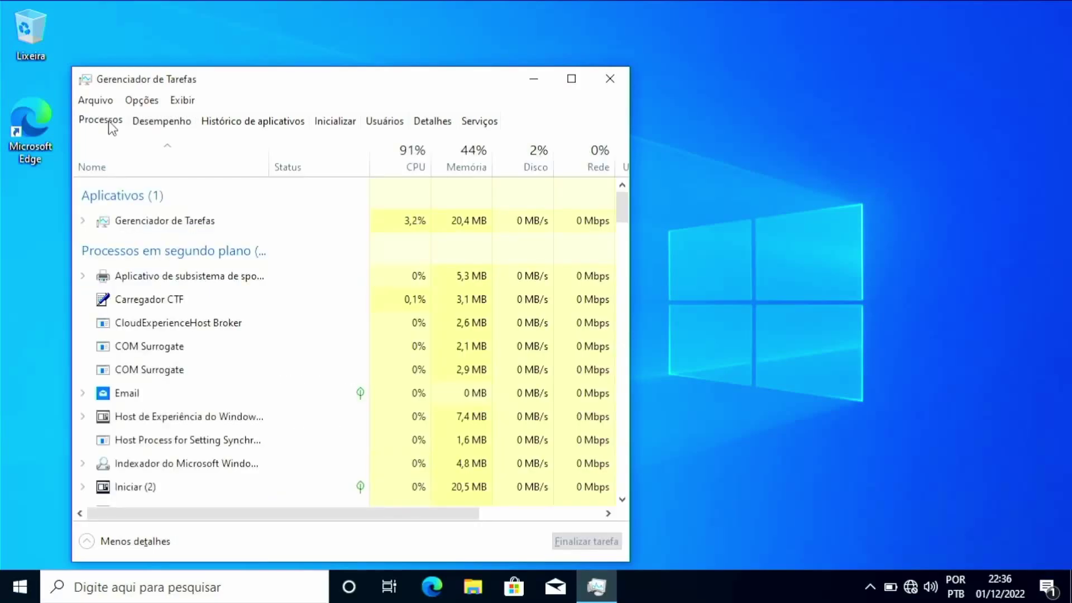
click(608, 80)
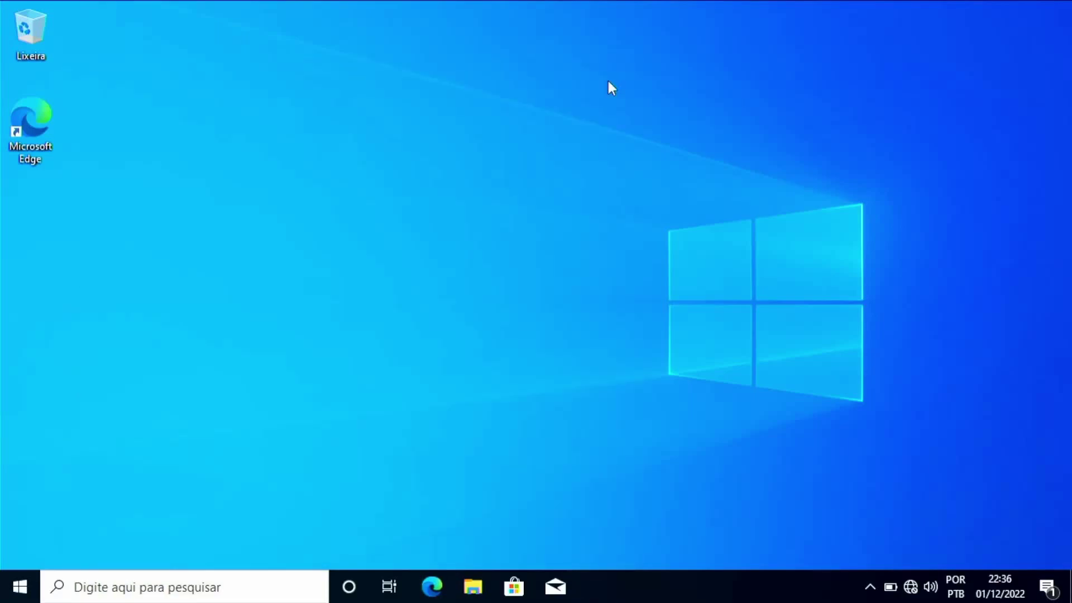